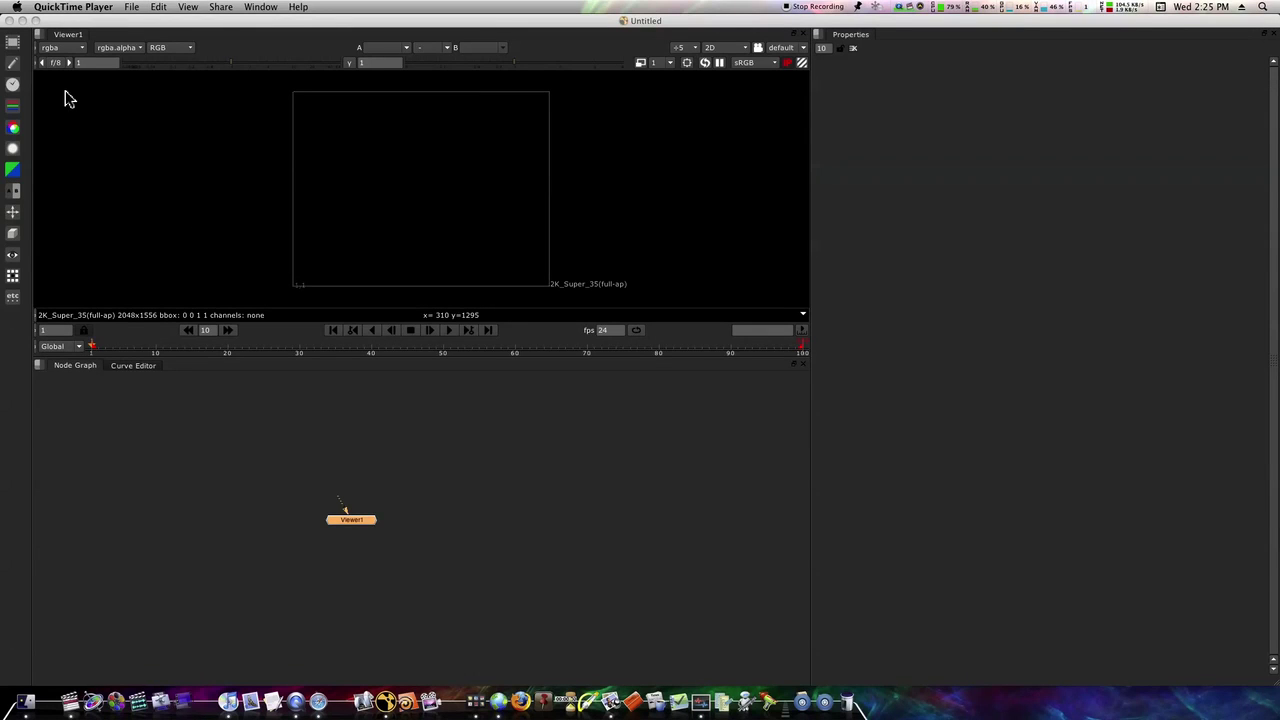
Create a ColorWheel node, connect it to the viewer, and place it above the Viewer node in the graph
{"action": "left_click", "coordinate": [13, 44]}
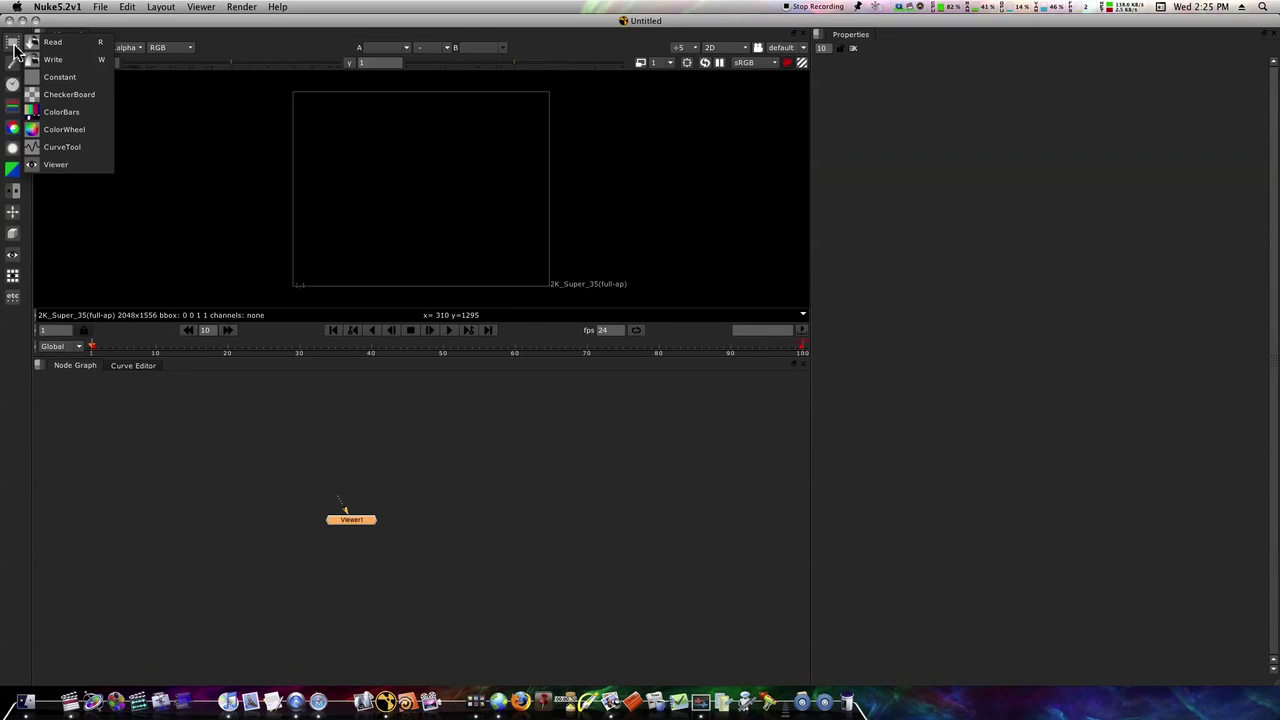
{"action": "left_click", "coordinate": [50, 132]}
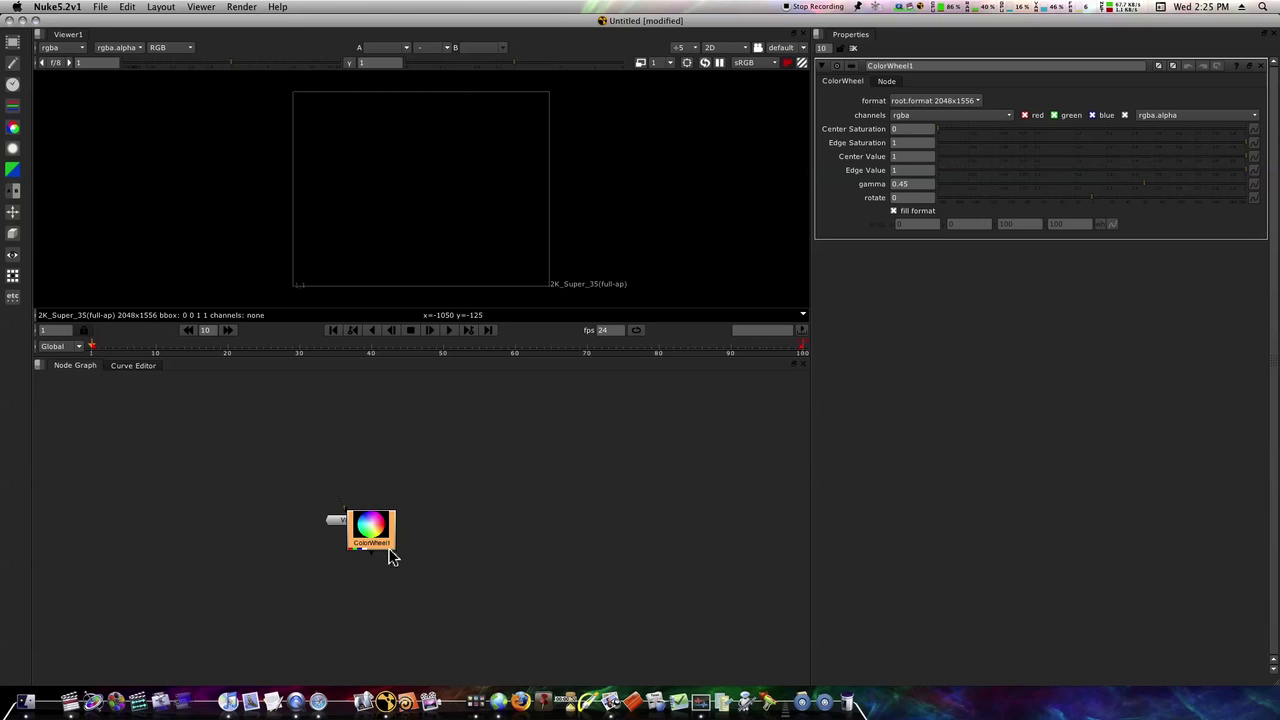
{"action": "left_click_drag", "start_coordinate": [389, 550], "coordinate": [291, 567]}
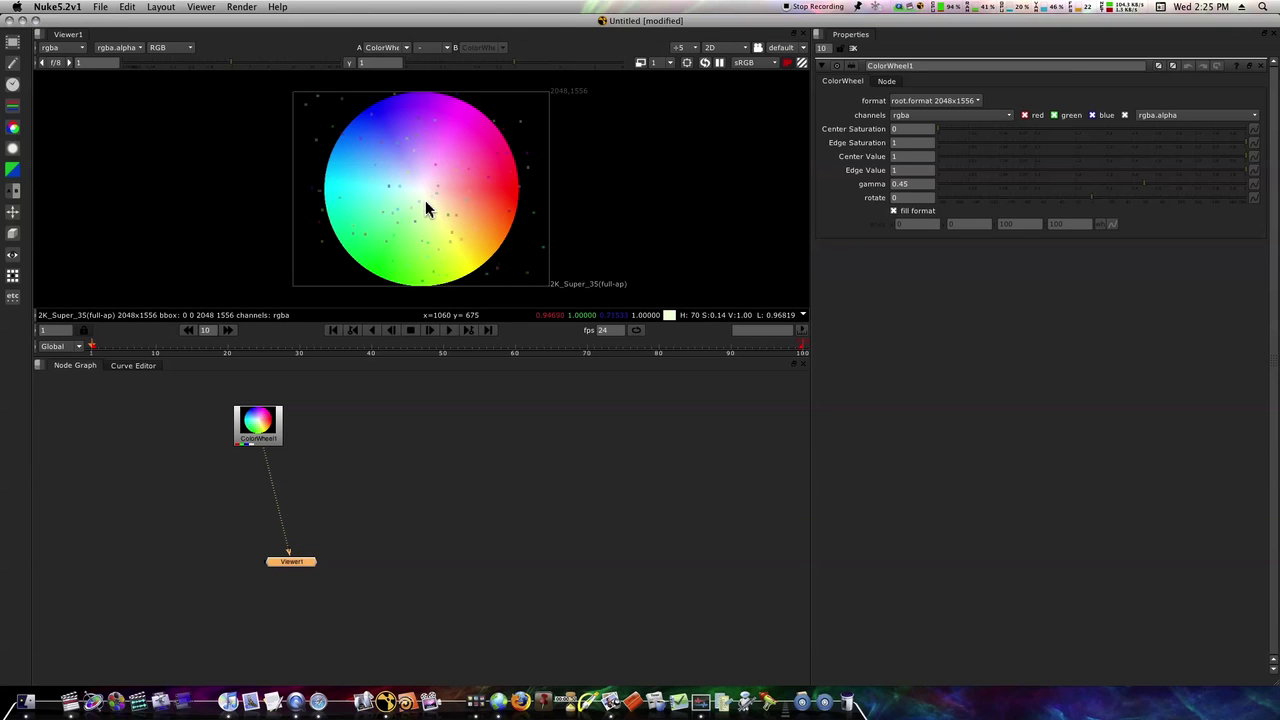
{"action": "left_click_drag", "start_coordinate": [278, 438], "coordinate": [277, 426]}
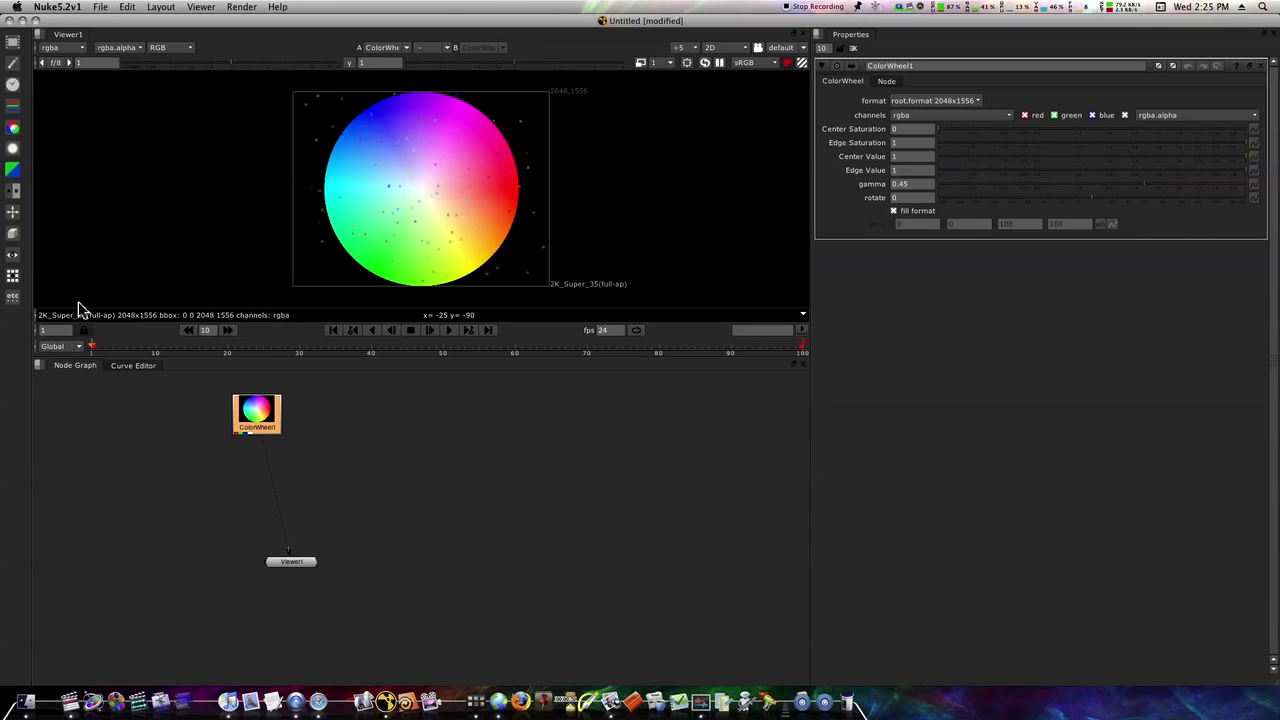
Insert a Radial node between the ColorWheel and the viewer
{"action": "left_click", "coordinate": [13, 216]}
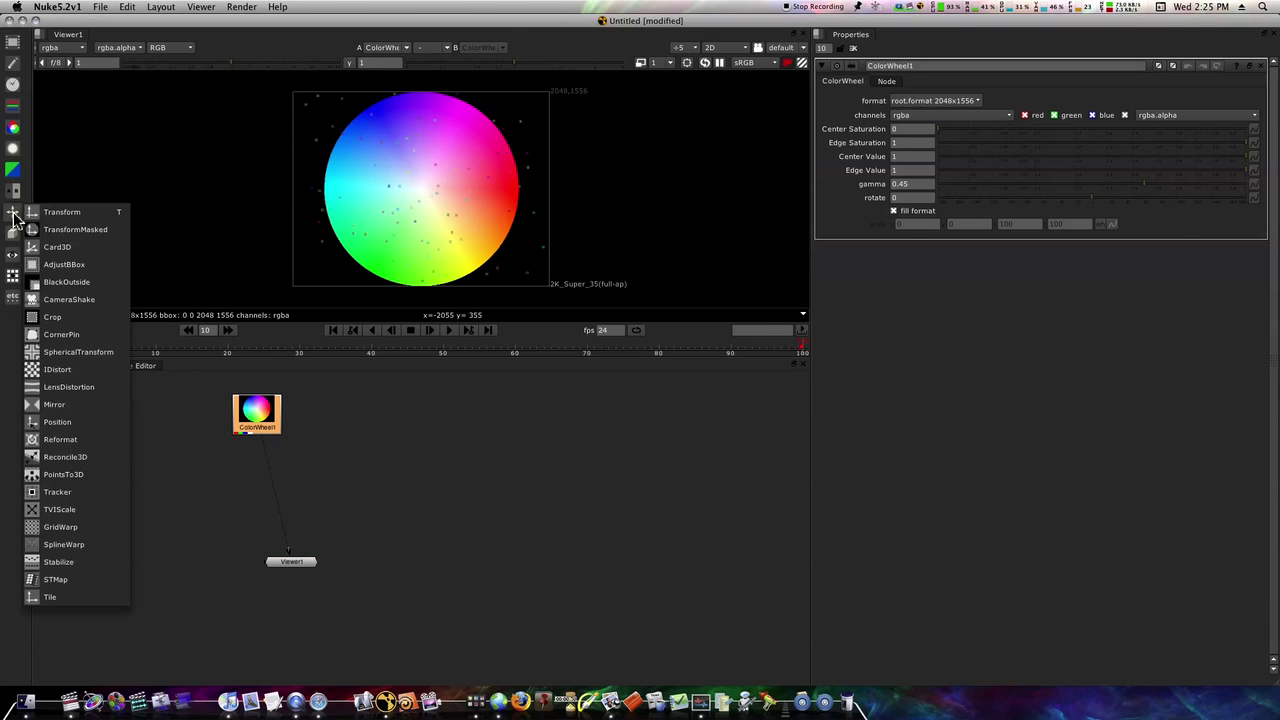
{"action": "left_click", "coordinate": [14, 218]}
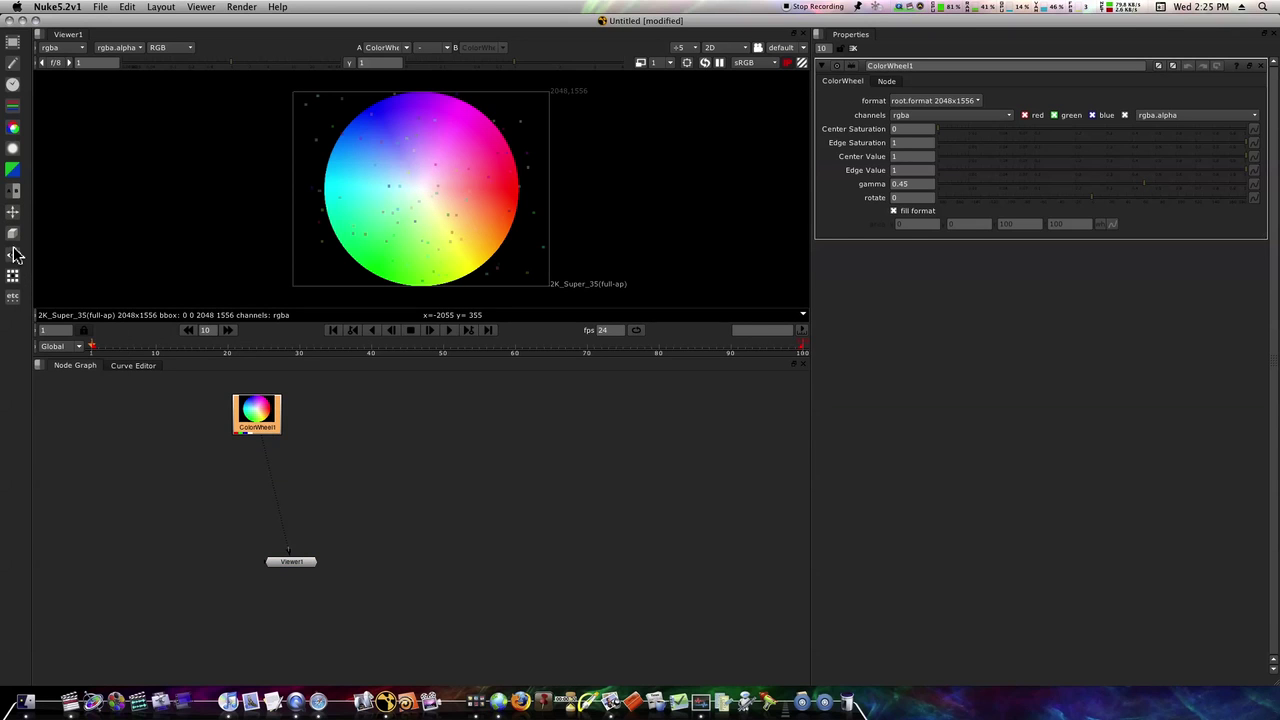
{"action": "left_click", "coordinate": [13, 63]}
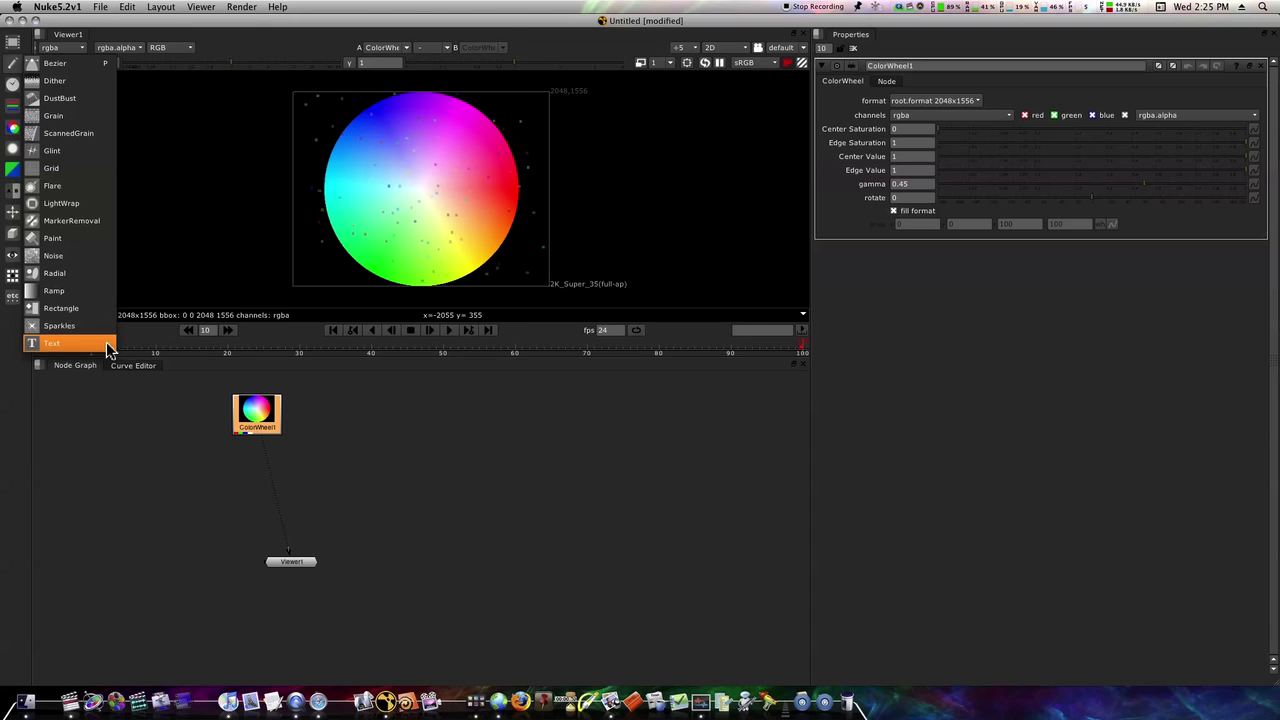
{"action": "left_click", "coordinate": [70, 272]}
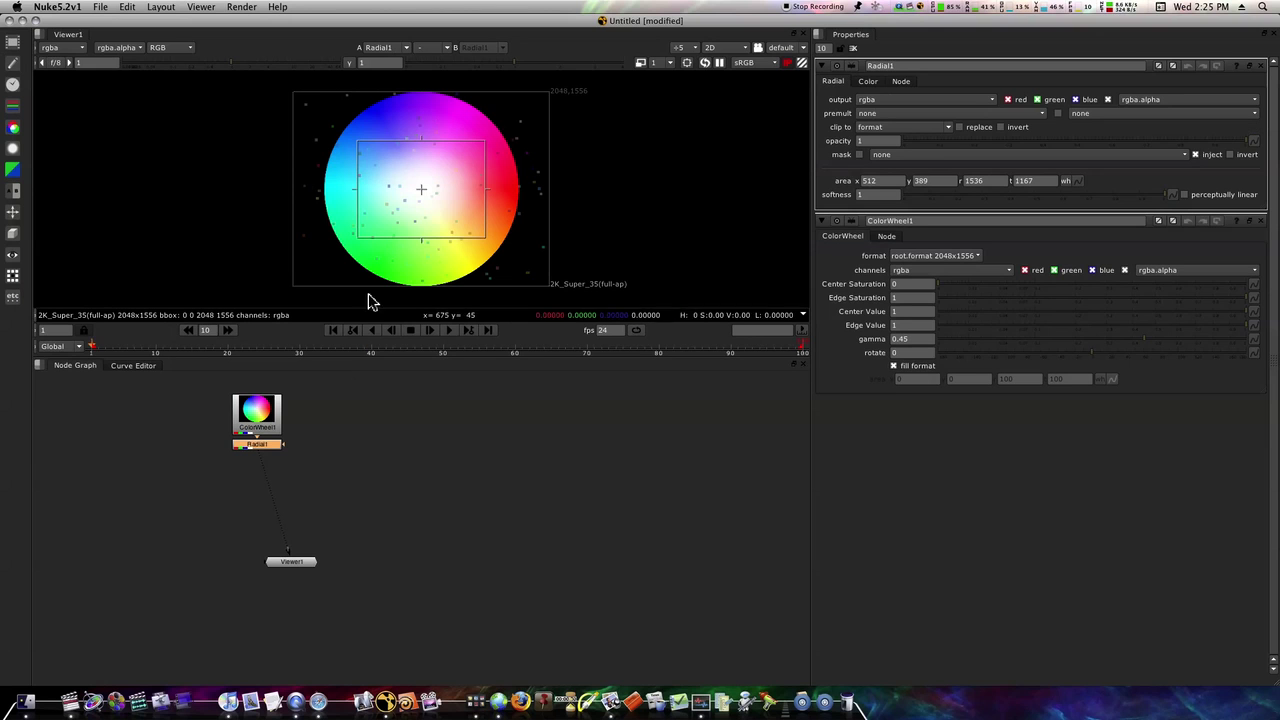
Try moving the Radial shape to the lower-left corner of the image frame, and undo the move
{"action": "left_click_drag", "start_coordinate": [423, 189], "coordinate": [334, 258]}
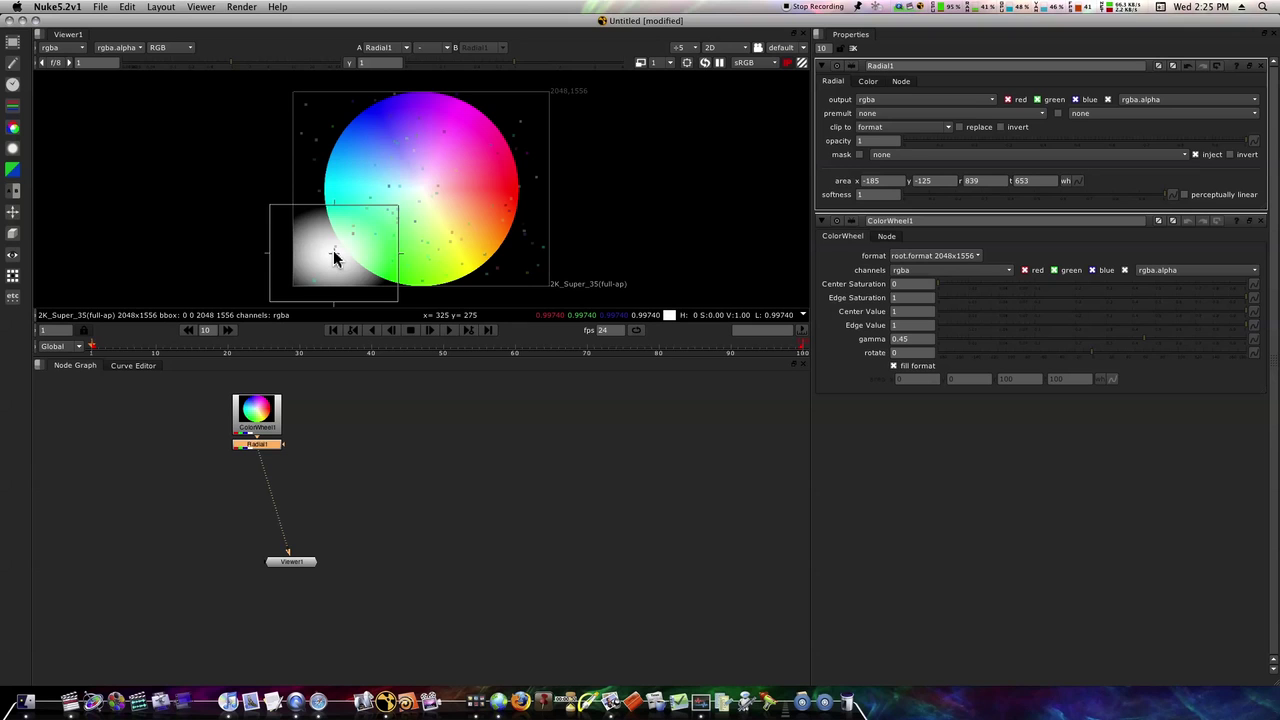
{"action": "key", "text": "super+z"}
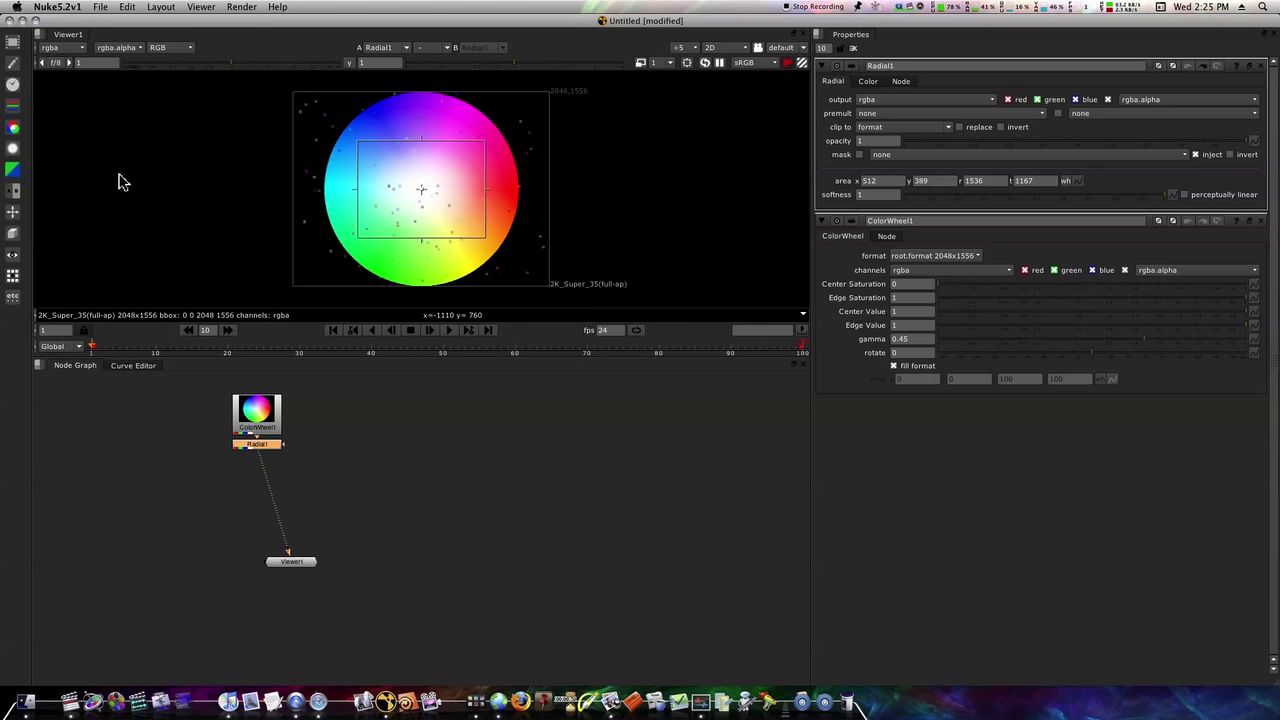
Insert a Blur node after the Radial and raise its size to about 82
{"action": "left_click", "coordinate": [16, 150]}
{"action": "left_click", "coordinate": [40, 148]}
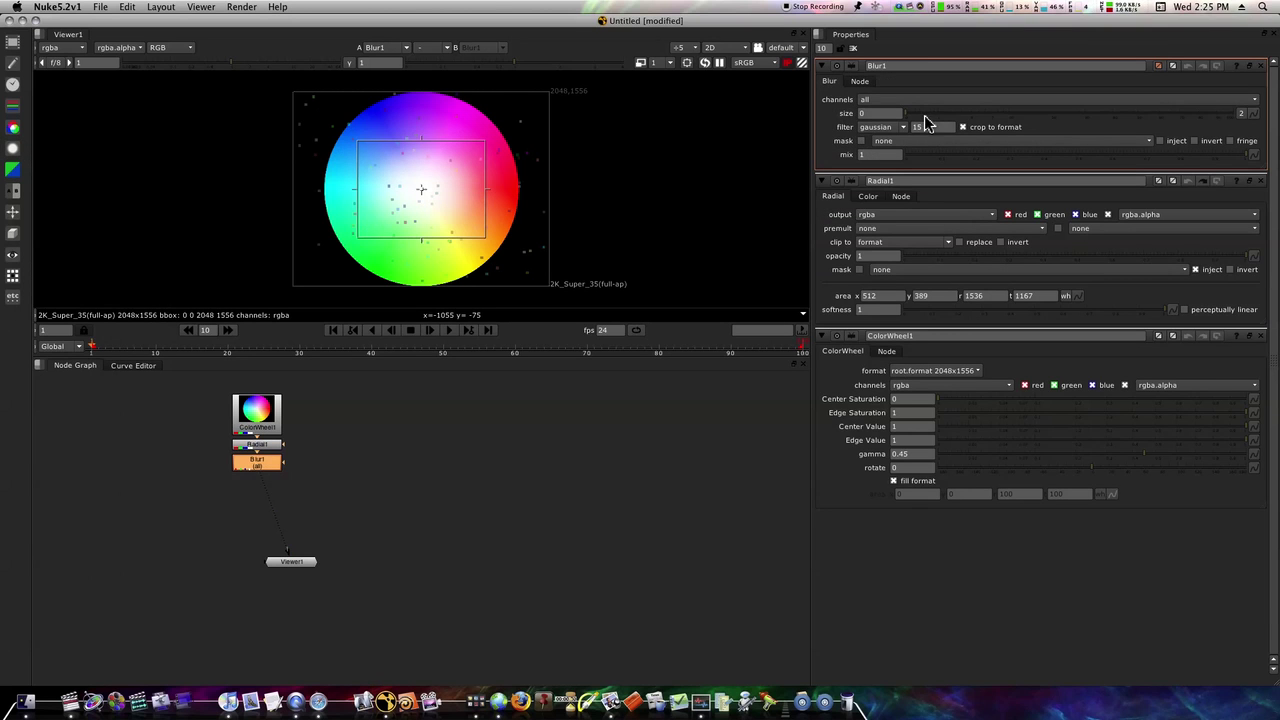
{"action": "left_click_drag", "start_coordinate": [925, 116], "coordinate": [1203, 114]}
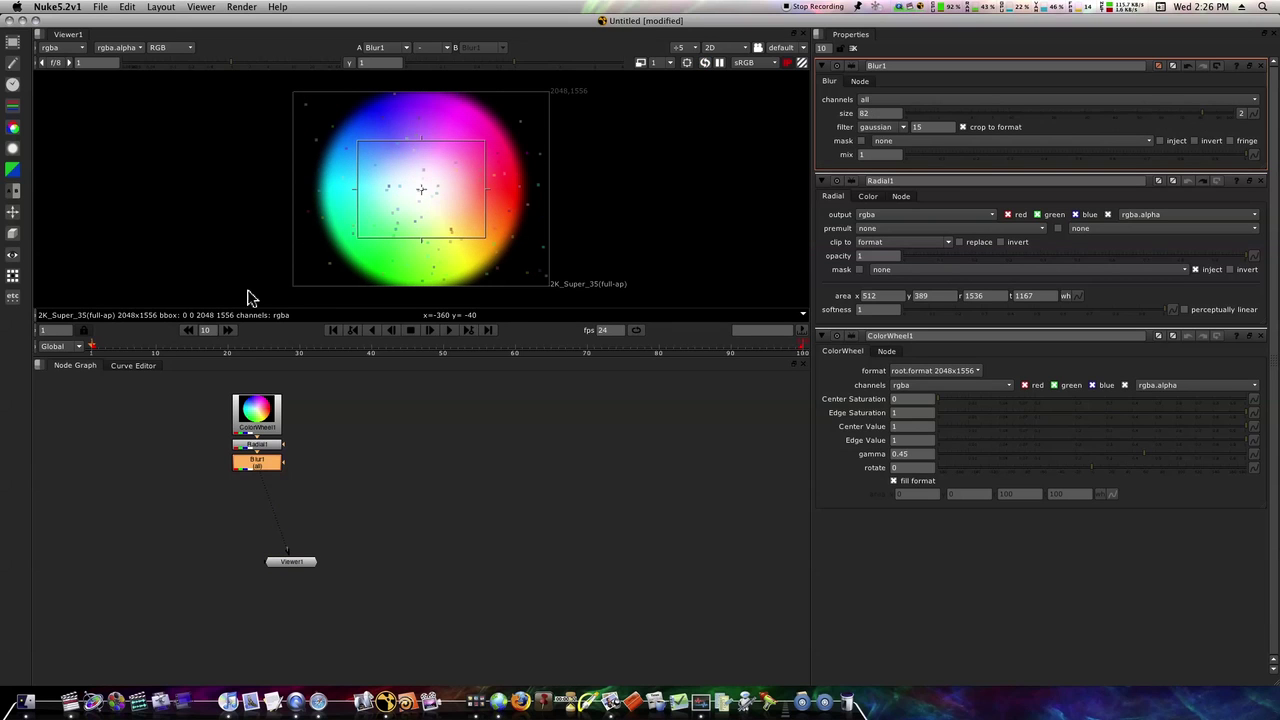
Insert a Transform node after the Blur
{"action": "left_click", "coordinate": [13, 211]}
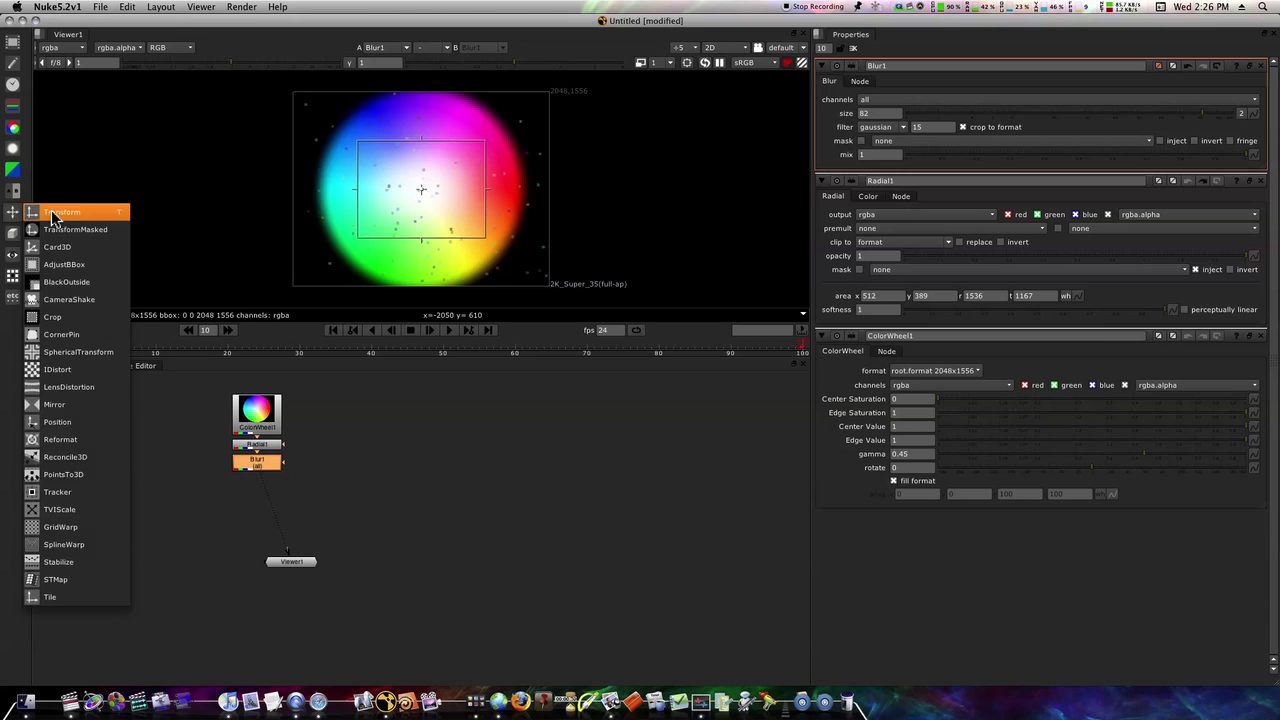
{"action": "key", "text": "Escape"}
{"action": "key", "text": "t"}
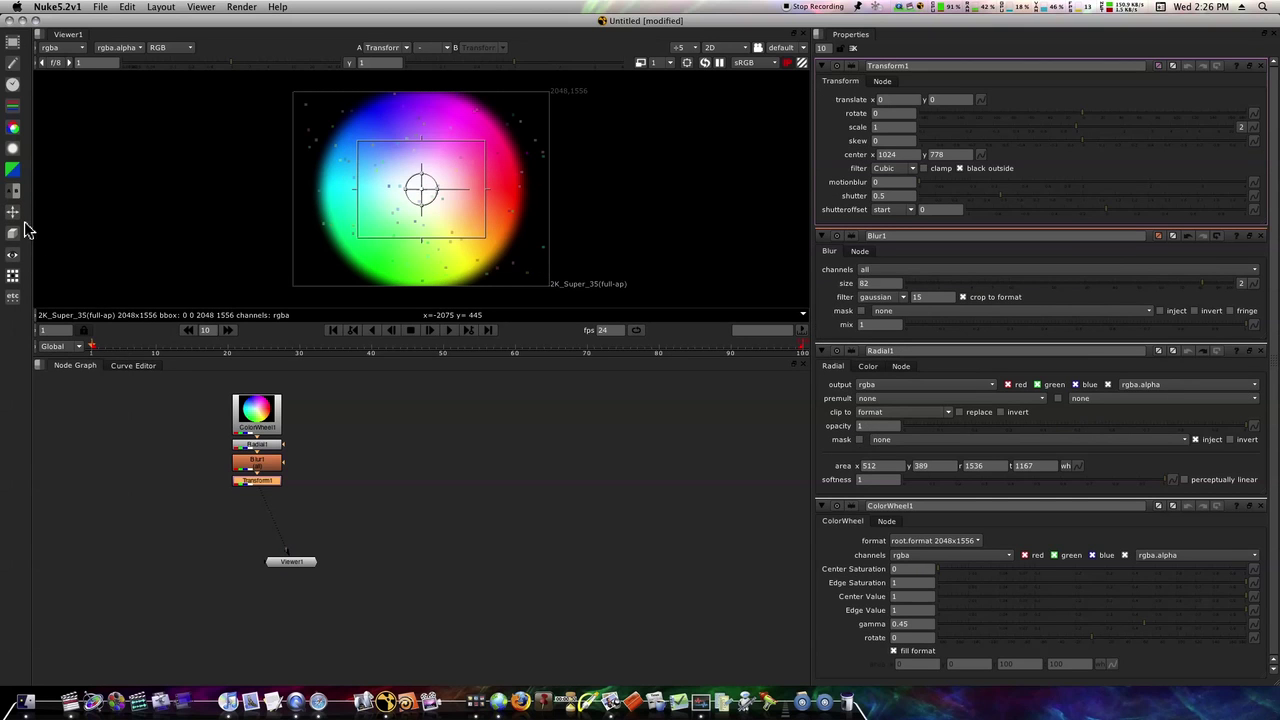
{"action": "left_click", "coordinate": [17, 216]}
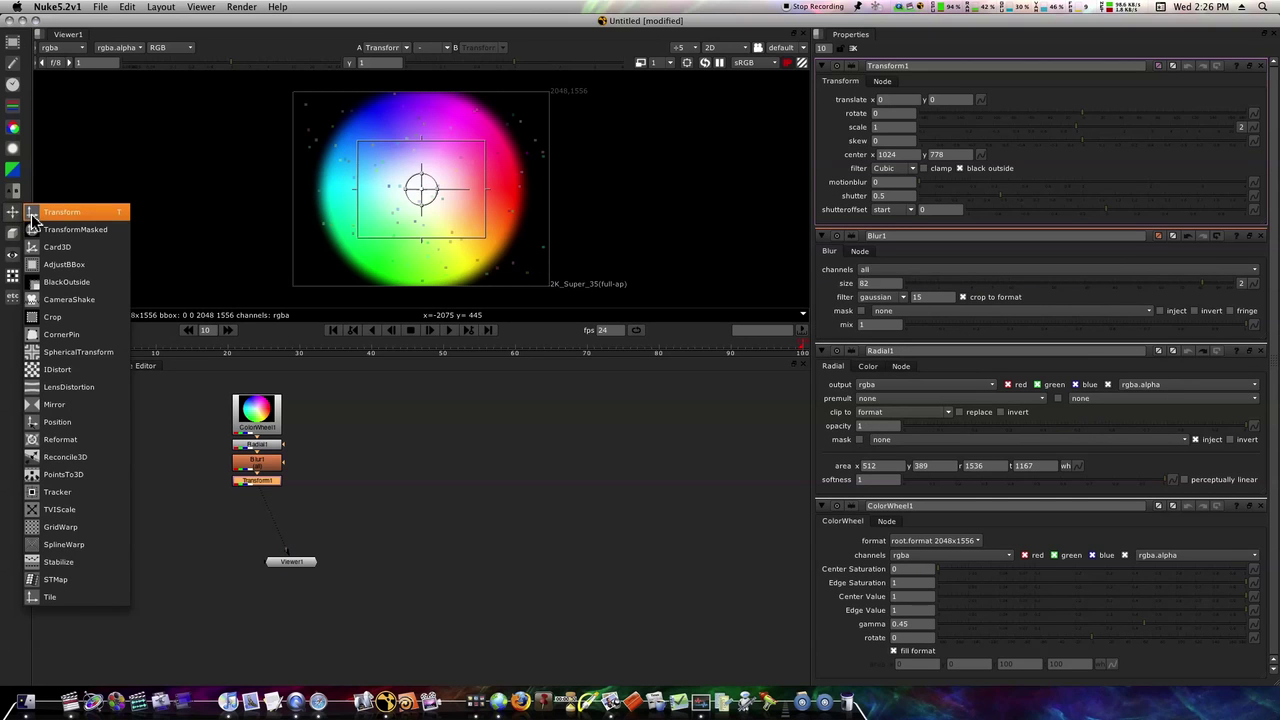
{"action": "left_click", "coordinate": [365, 463]}
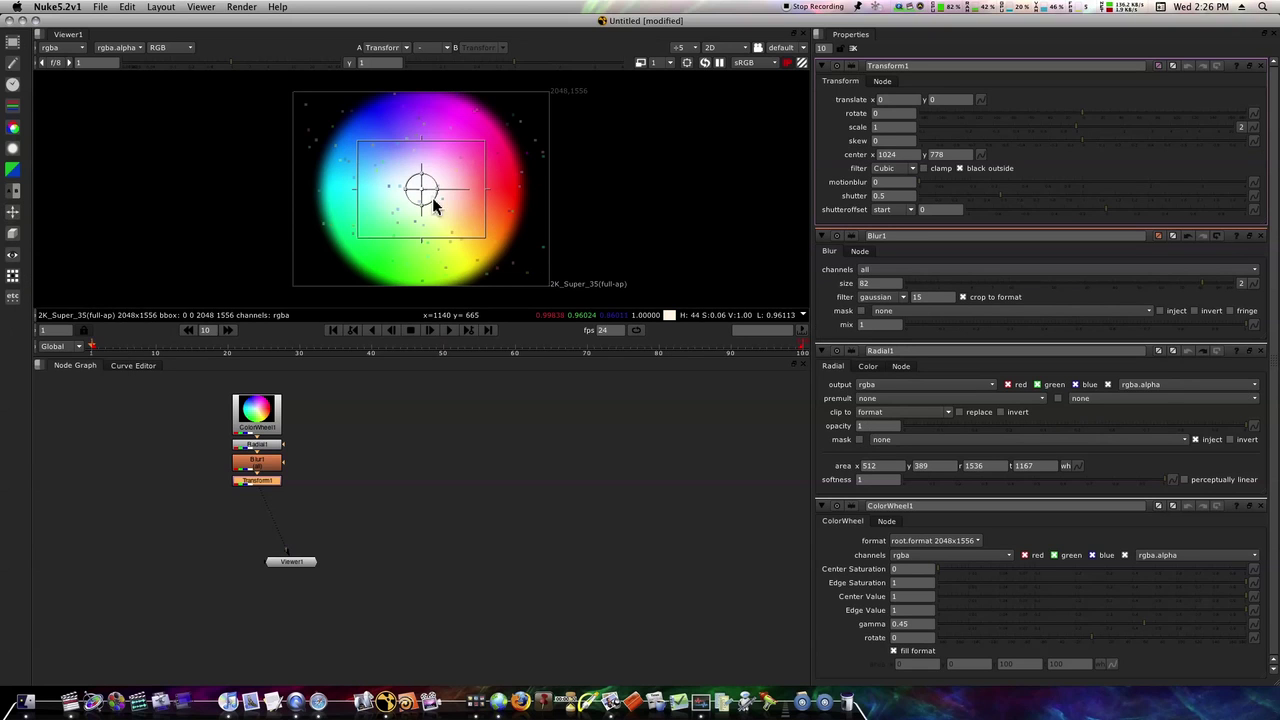
Try translating the image to about x -165, y -200 with the Transform, and undo the move
{"action": "left_click_drag", "start_coordinate": [420, 193], "coordinate": [400, 218]}
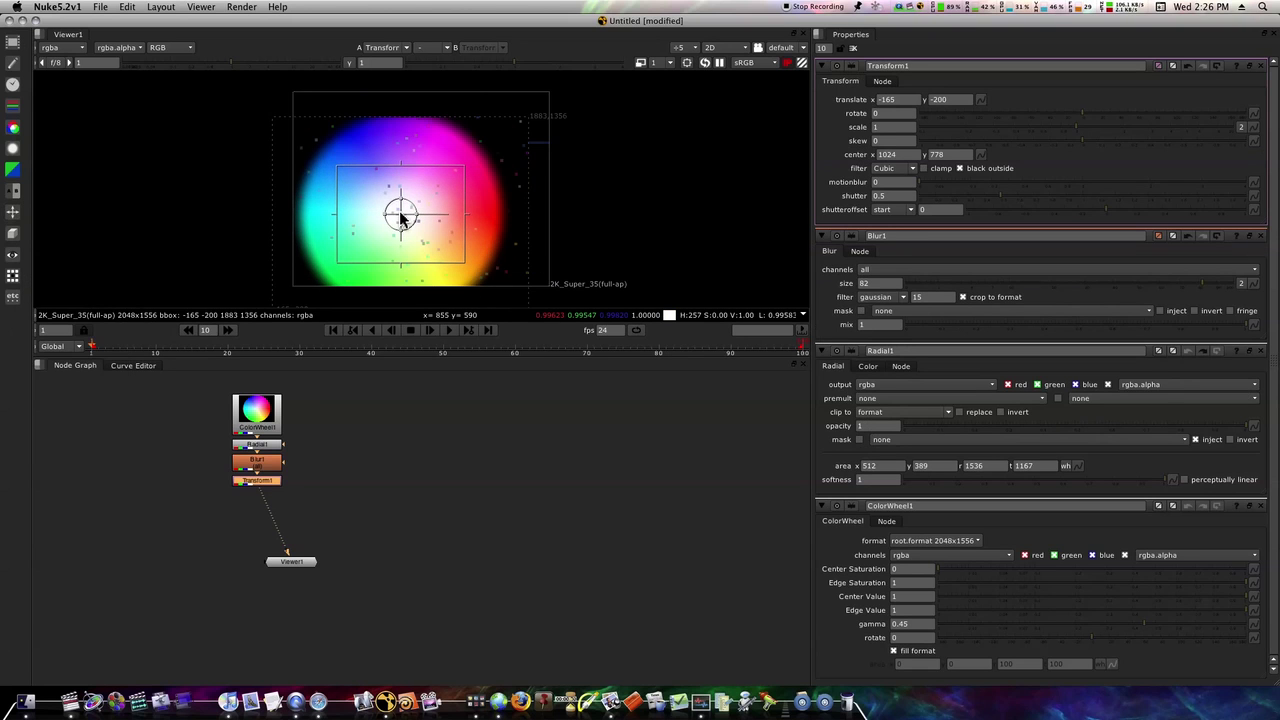
{"action": "key", "text": "ctrl+z"}
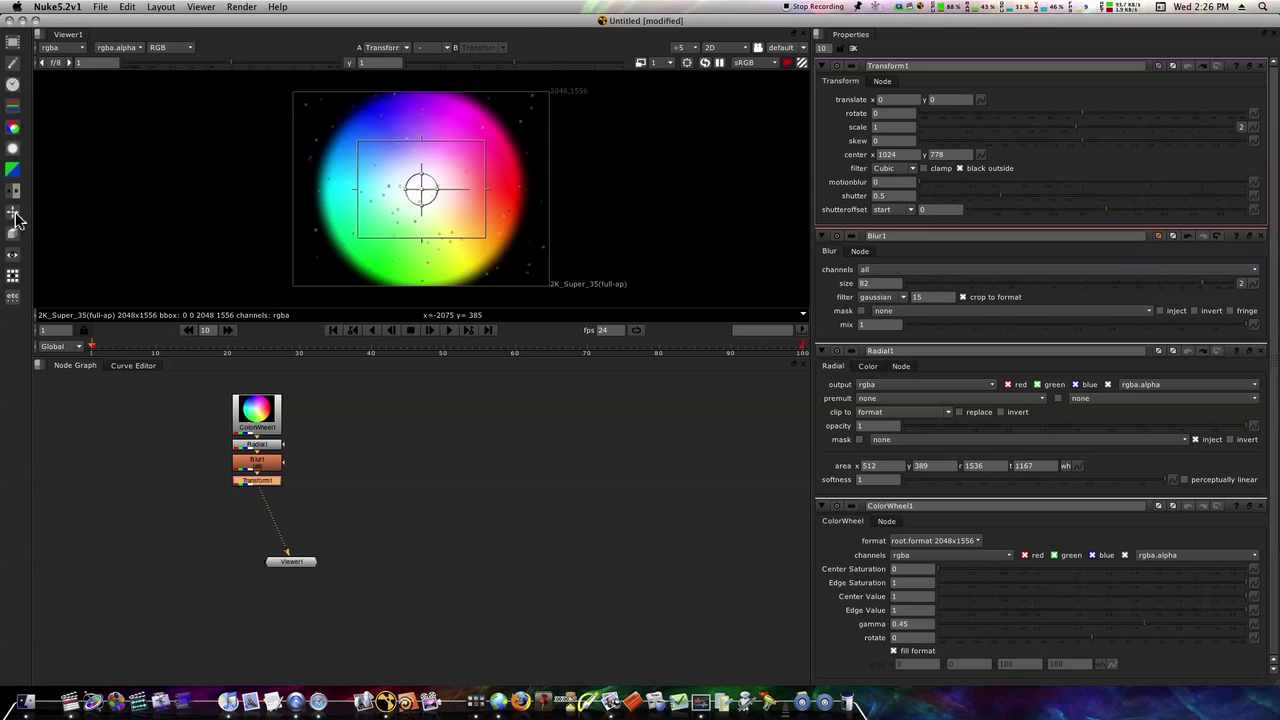
Insert a VolumeRays node after the Transform
{"action": "left_click", "coordinate": [13, 149]}
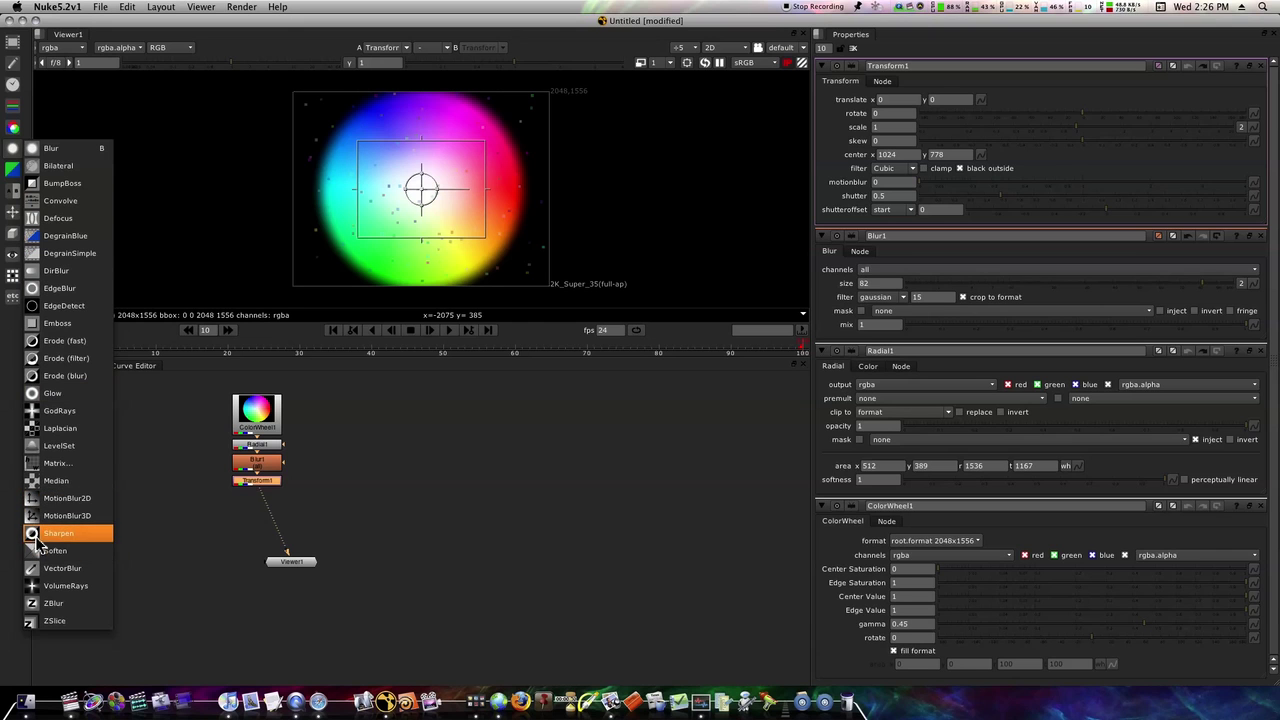
{"action": "left_click", "coordinate": [52, 590]}
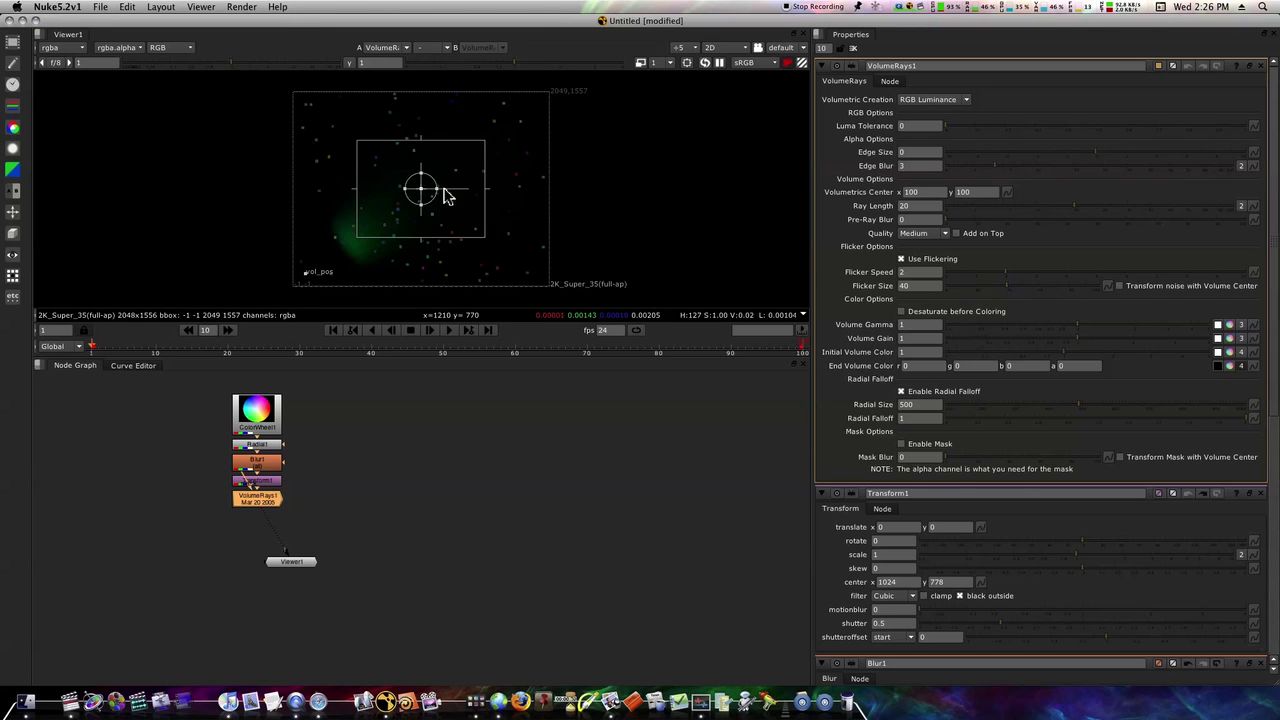
{"action": "mouse_move", "coordinate": [422, 194]}
{"action": "left_mouse_down"}
{"action": "mouse_move", "coordinate": [383, 160]}
{"action": "mouse_move", "coordinate": [423, 195]}
{"action": "left_mouse_up"}
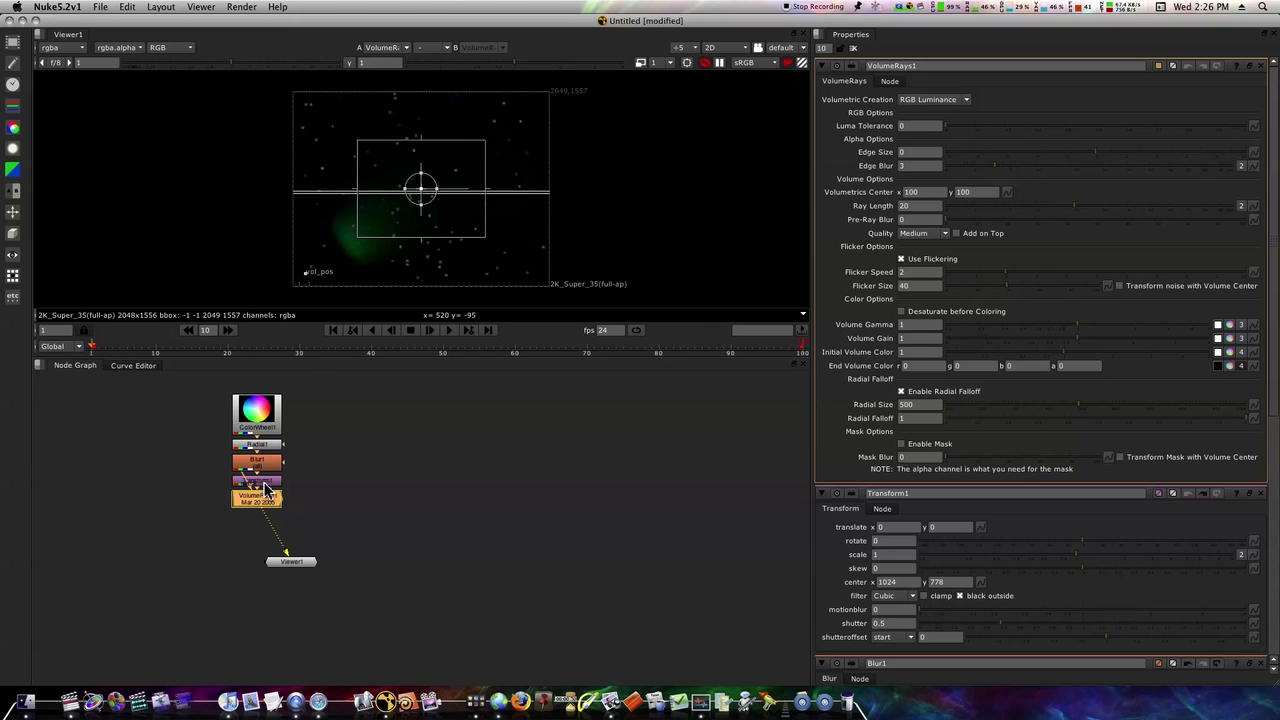
Translate the Transform to about x 10, y 185 and move the Radial shape just up and left of the frame's centre
{"action": "left_click_drag", "start_coordinate": [268, 486], "coordinate": [268, 484]}
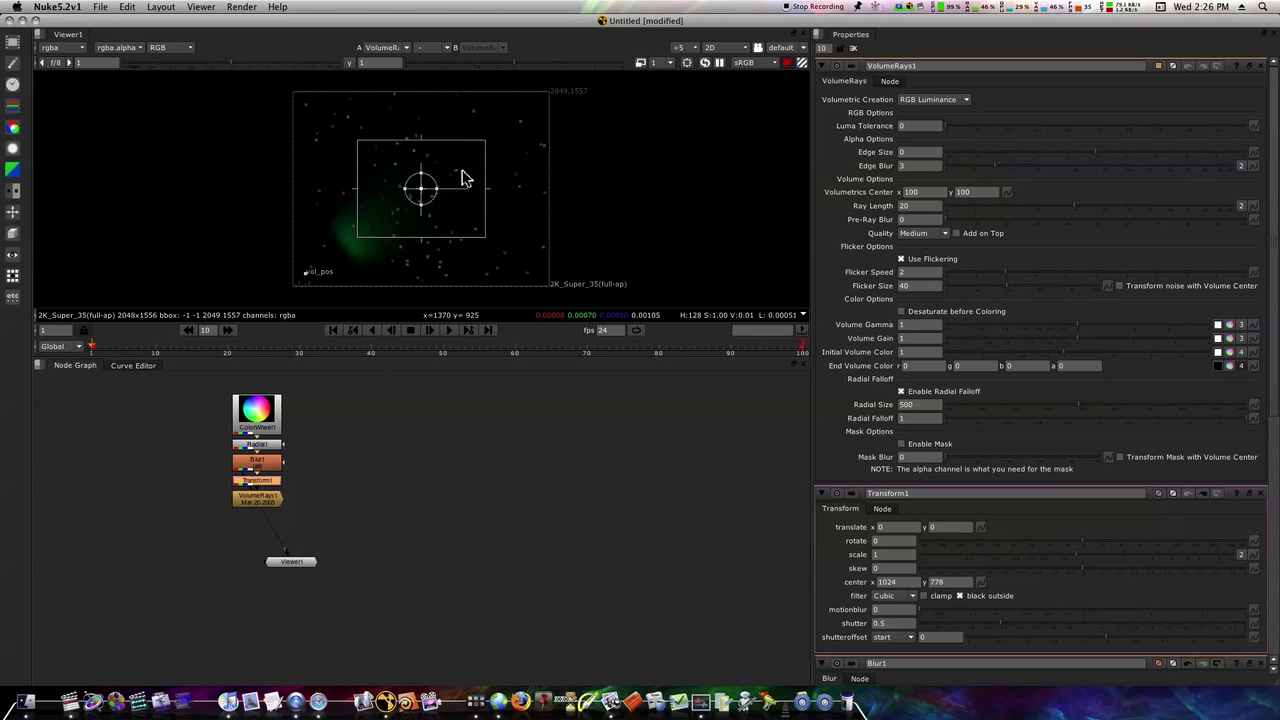
{"action": "left_click_drag", "start_coordinate": [423, 195], "coordinate": [444, 165]}
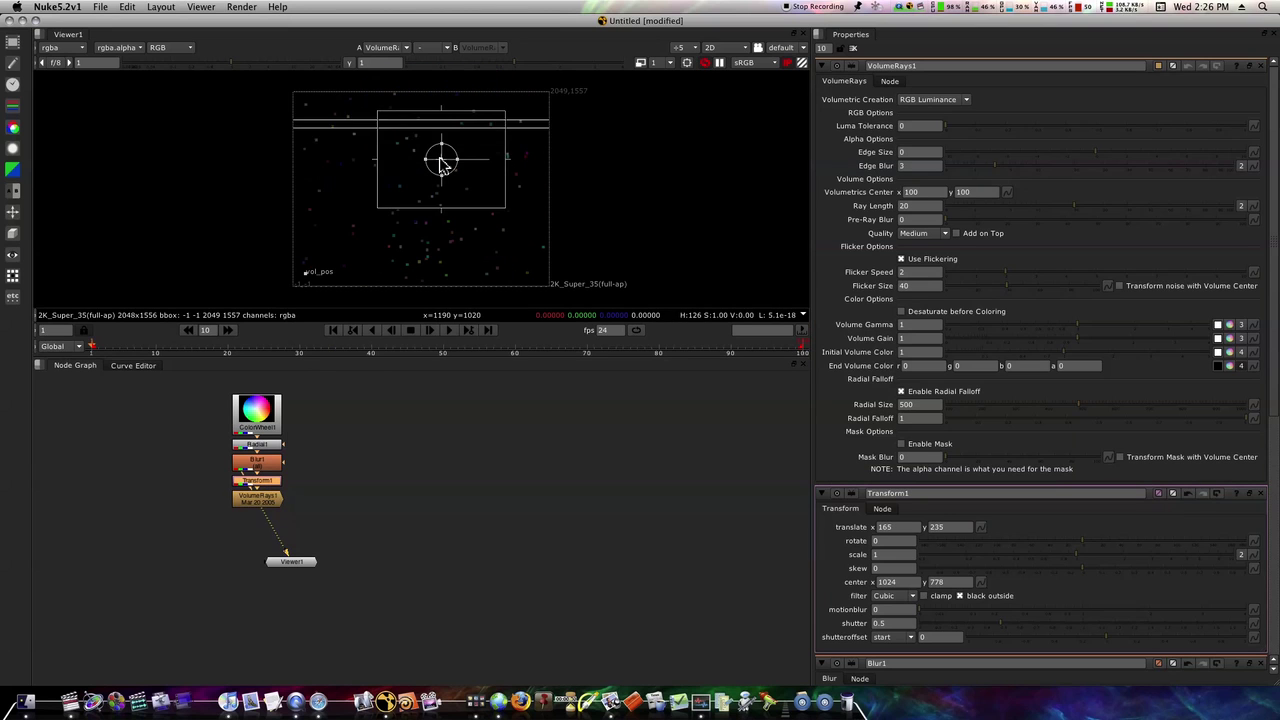
{"action": "left_click_drag", "start_coordinate": [446, 166], "coordinate": [376, 180]}
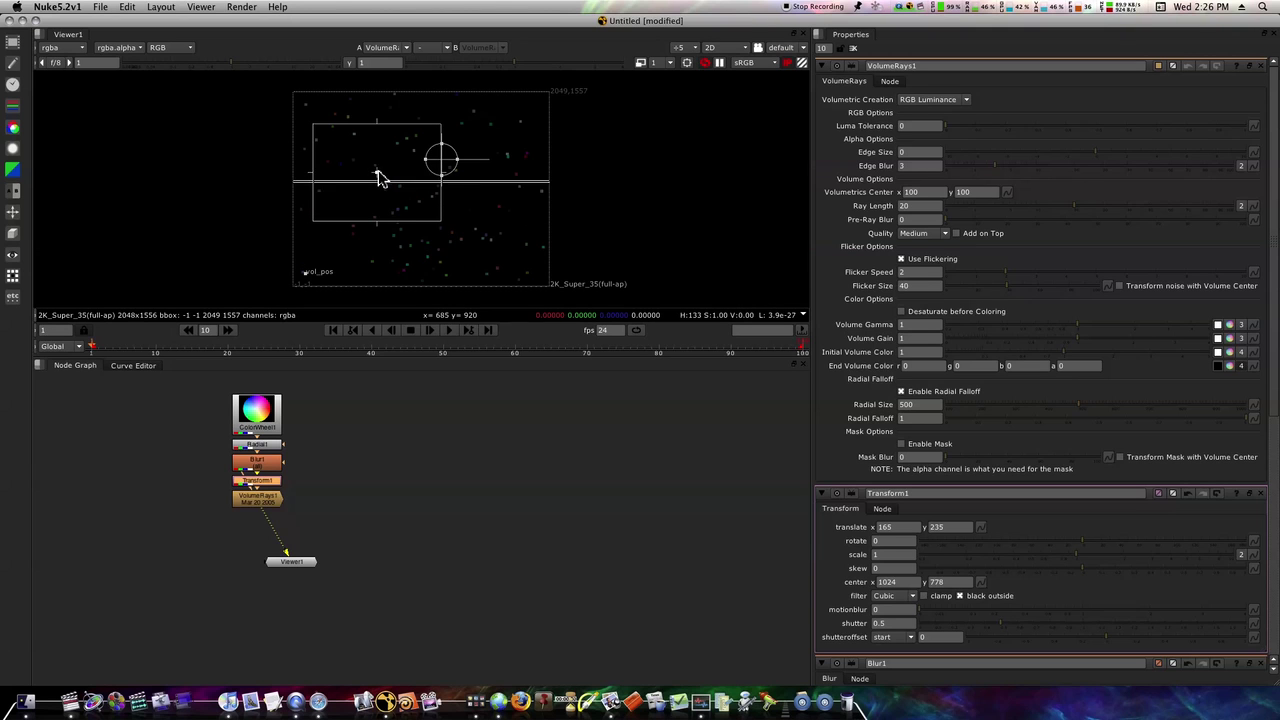
{"action": "left_click_drag", "start_coordinate": [380, 177], "coordinate": [369, 231]}
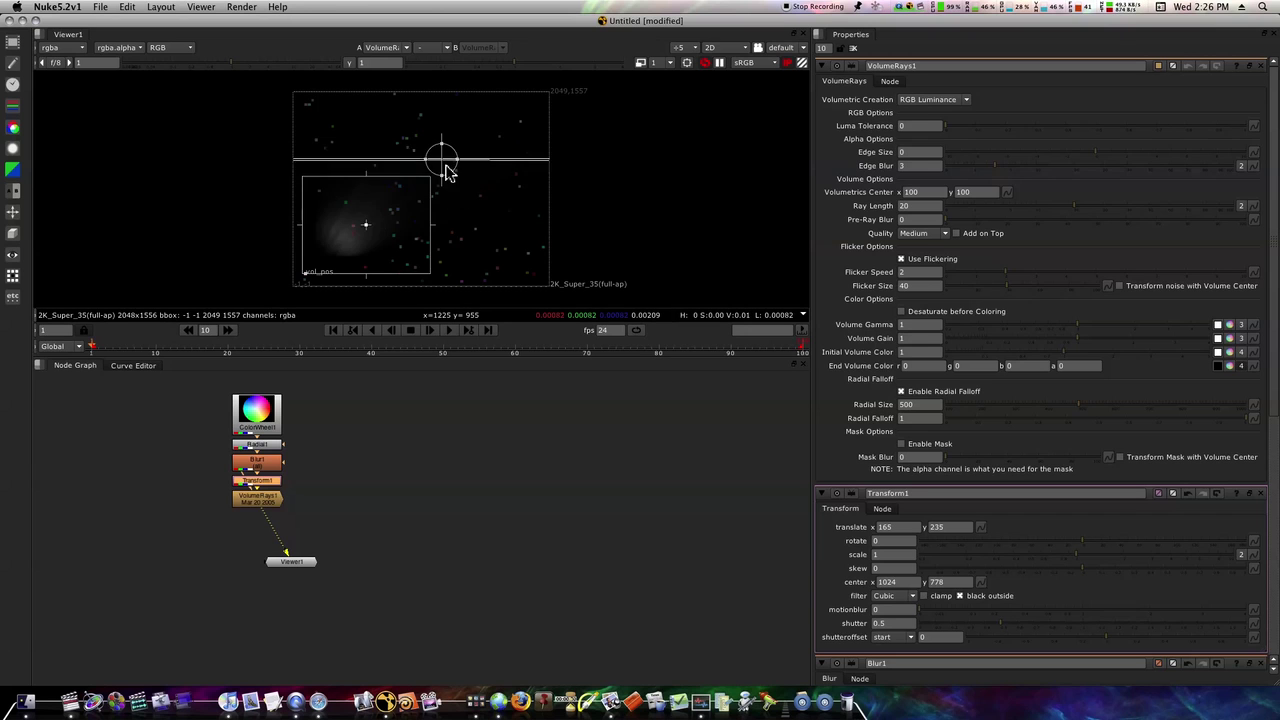
{"action": "mouse_move", "coordinate": [445, 168]}
{"action": "left_mouse_down"}
{"action": "mouse_move", "coordinate": [412, 192]}
{"action": "mouse_move", "coordinate": [425, 172]}
{"action": "left_mouse_up"}
{"action": "left_click_drag", "start_coordinate": [347, 231], "coordinate": [409, 178]}
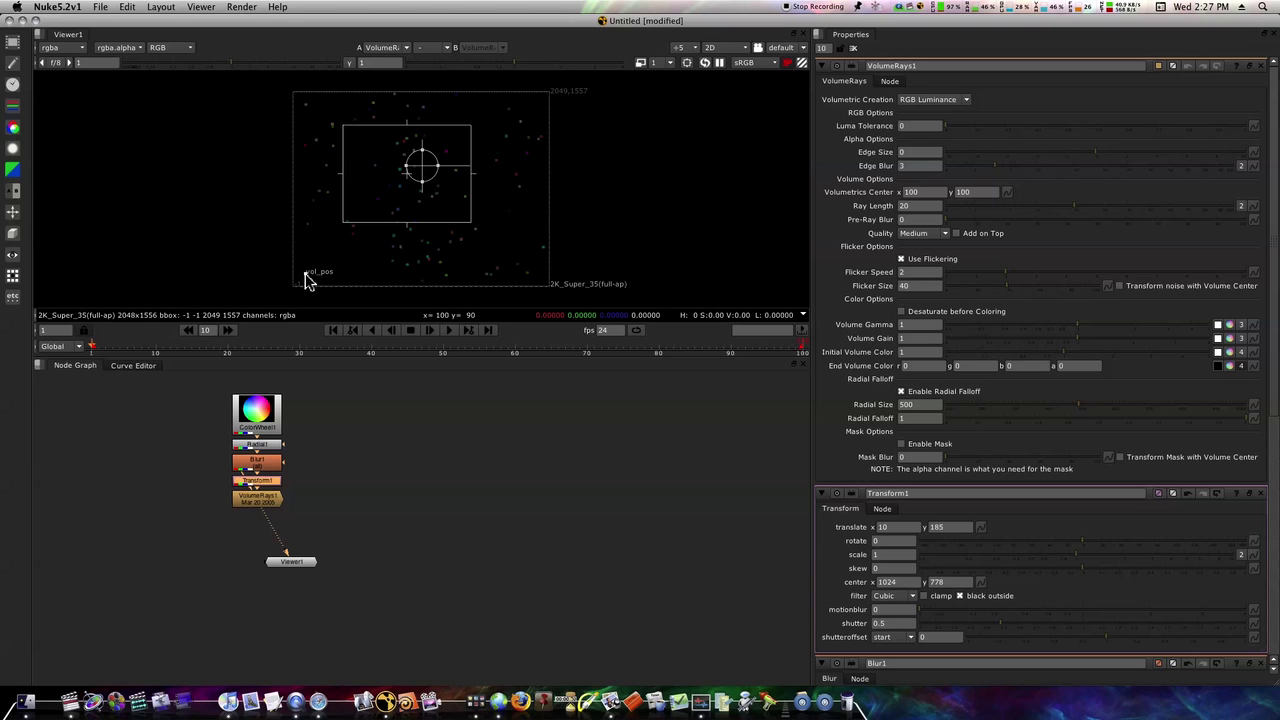
Move the VolumeRays volumetrics center onto the Radial shape, at about x 810, y 945
{"action": "left_click_drag", "start_coordinate": [306, 276], "coordinate": [394, 168]}
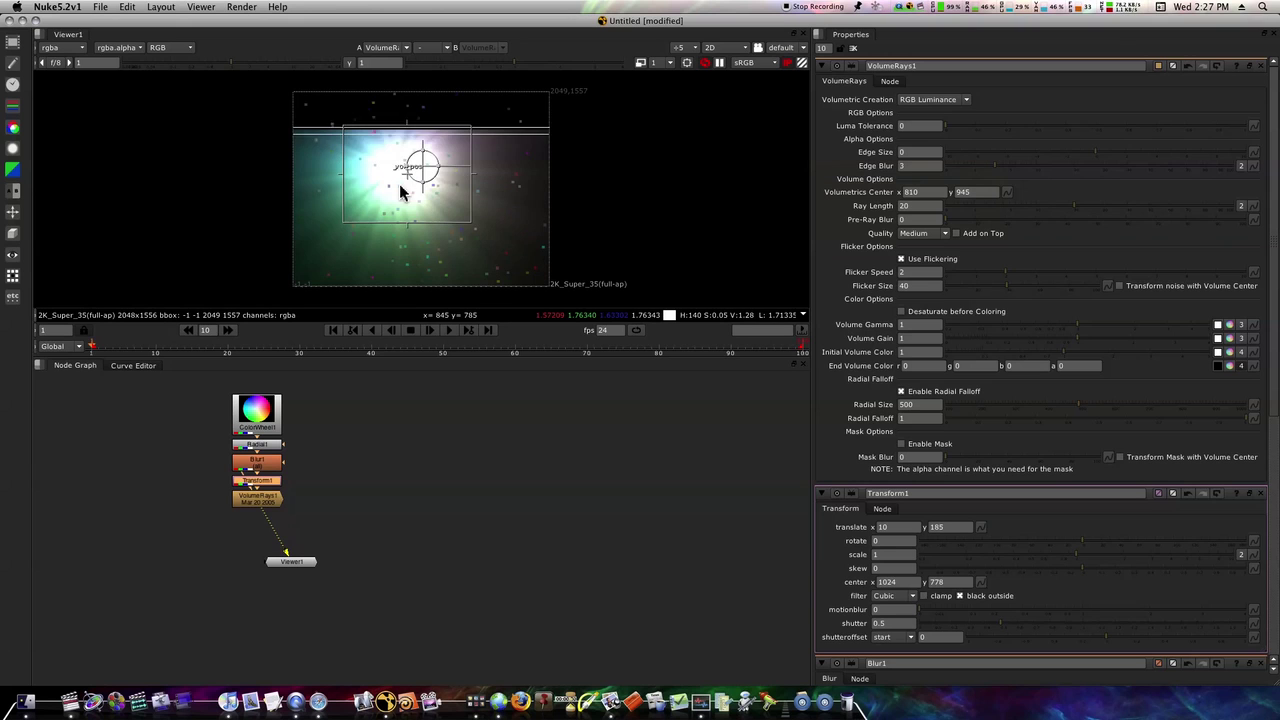
Shift the Radial shape's lower-left corner to about x 145, y 200 and translate the Transform to about x -280, y 235
{"action": "left_click_drag", "start_coordinate": [404, 178], "coordinate": [377, 196]}
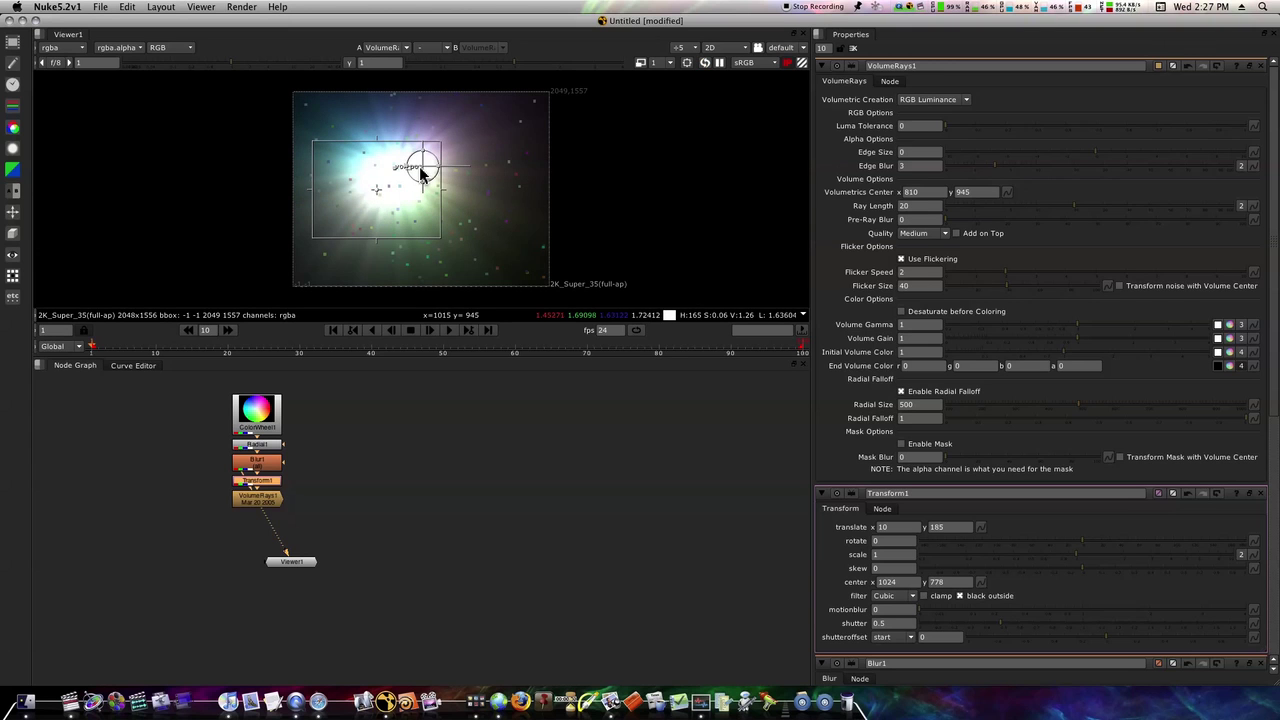
{"action": "left_click_drag", "start_coordinate": [423, 172], "coordinate": [394, 192]}
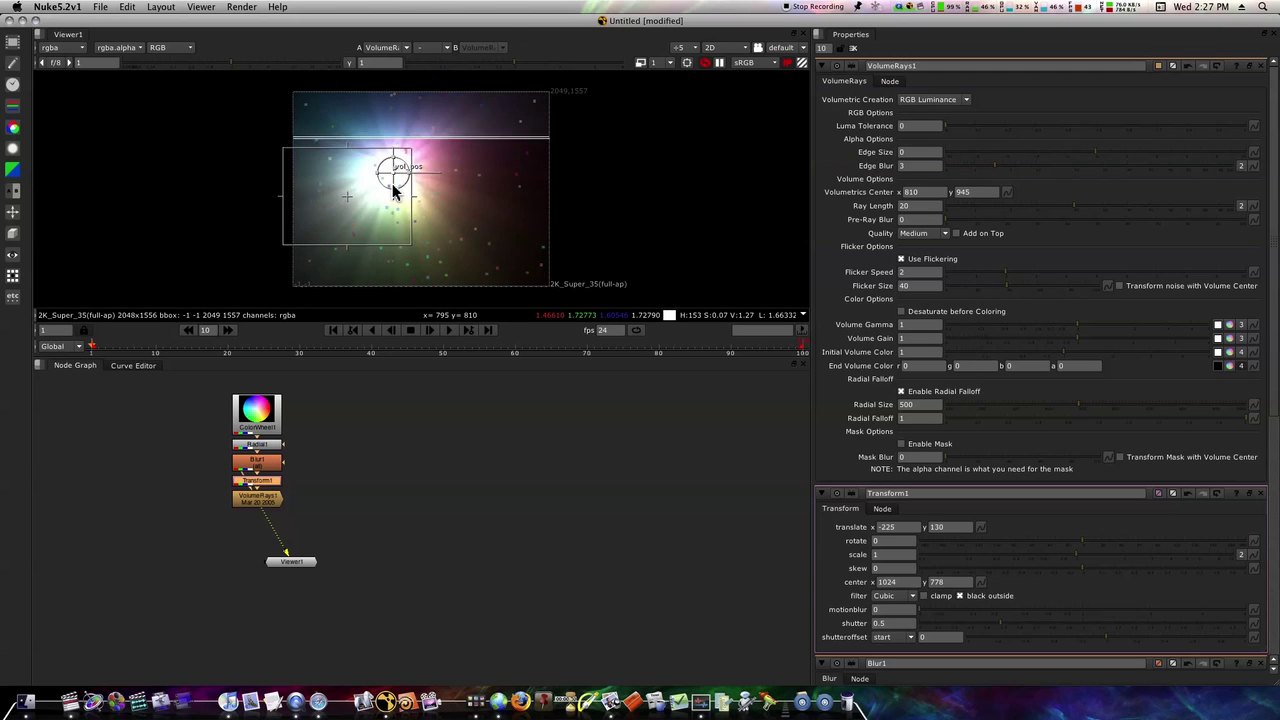
{"action": "left_click_drag", "start_coordinate": [395, 183], "coordinate": [389, 166]}
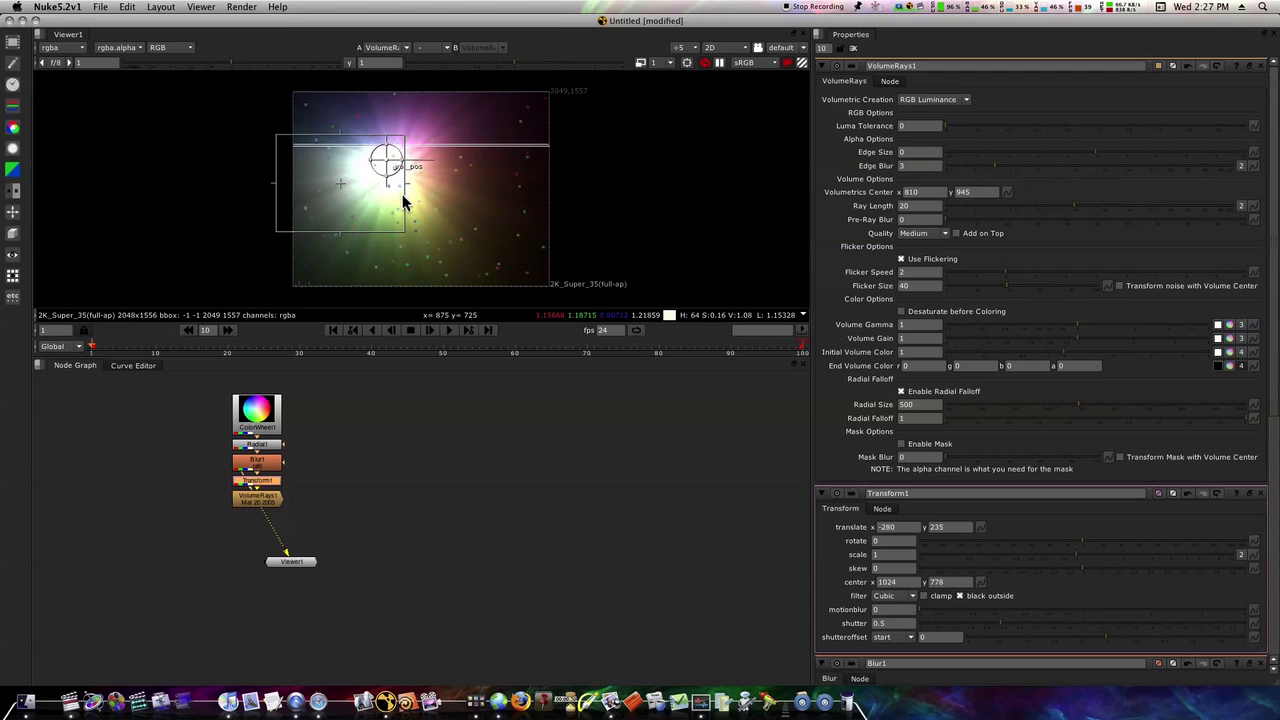
Reduce the Blur node's size to about 39.5
{"action": "left_click", "coordinate": [268, 468]}
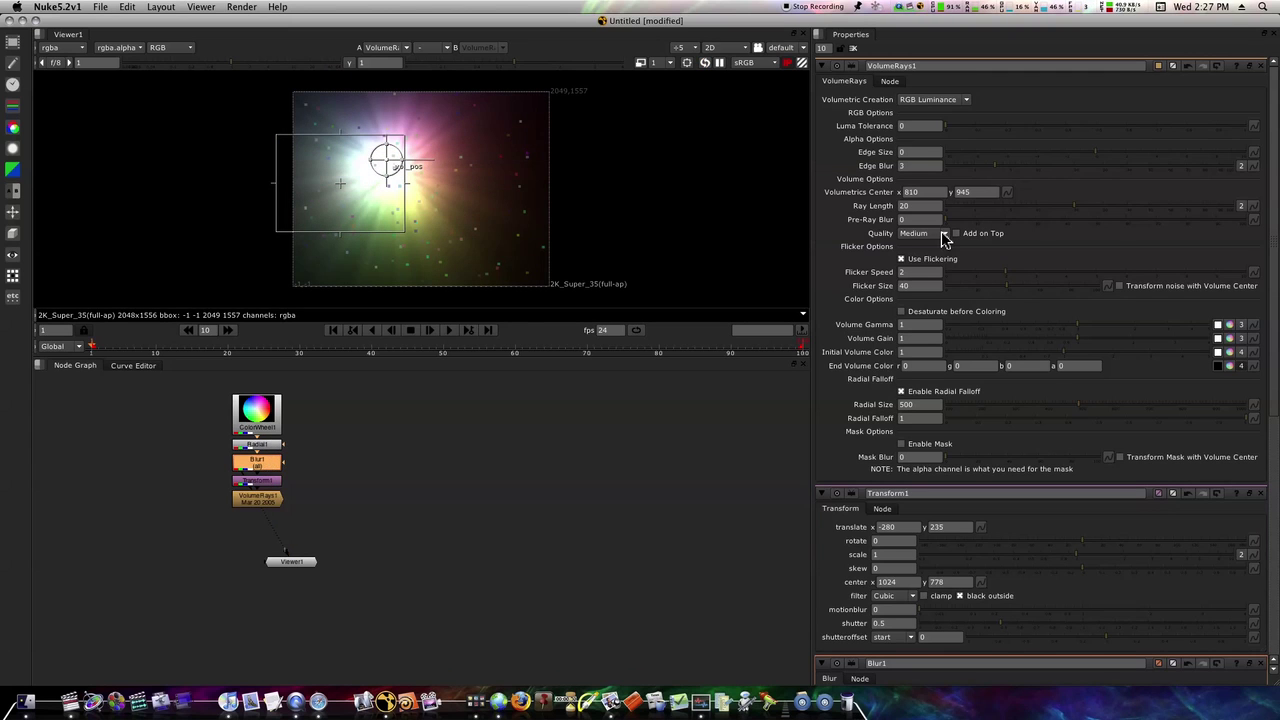
{"action": "double_click", "coordinate": [274, 464]}
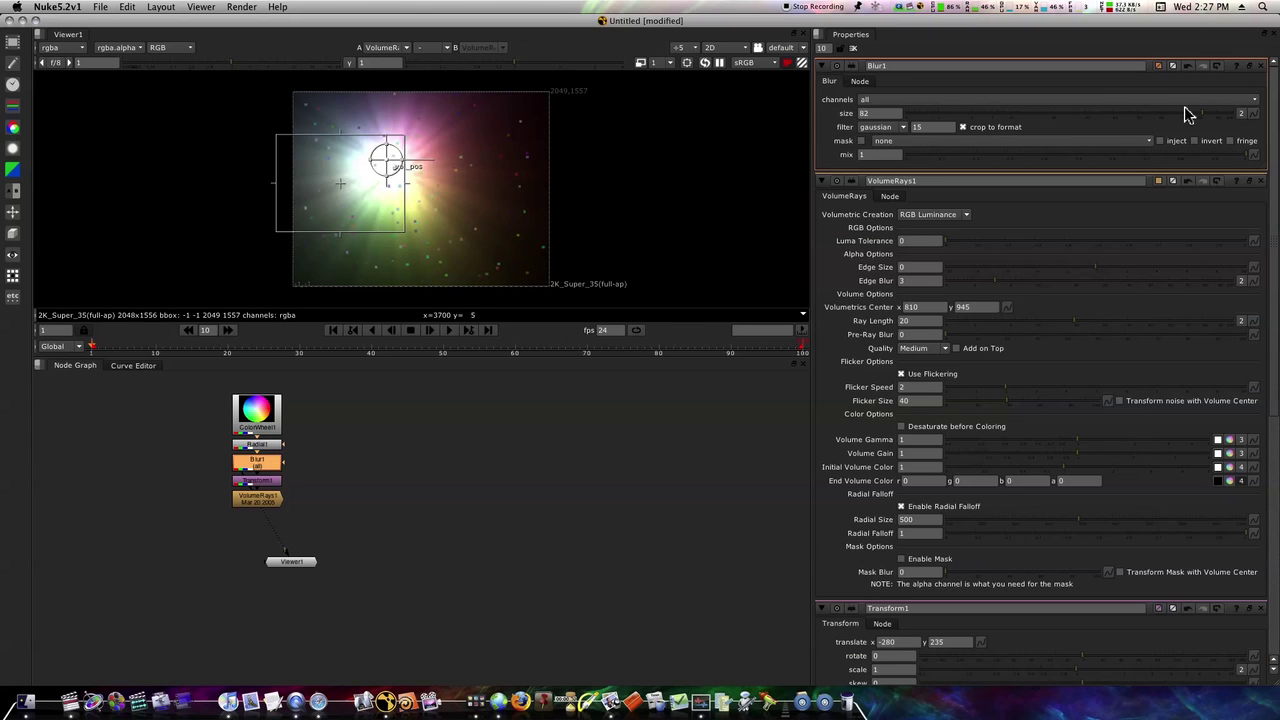
{"action": "left_click_drag", "start_coordinate": [1192, 118], "coordinate": [1110, 120]}
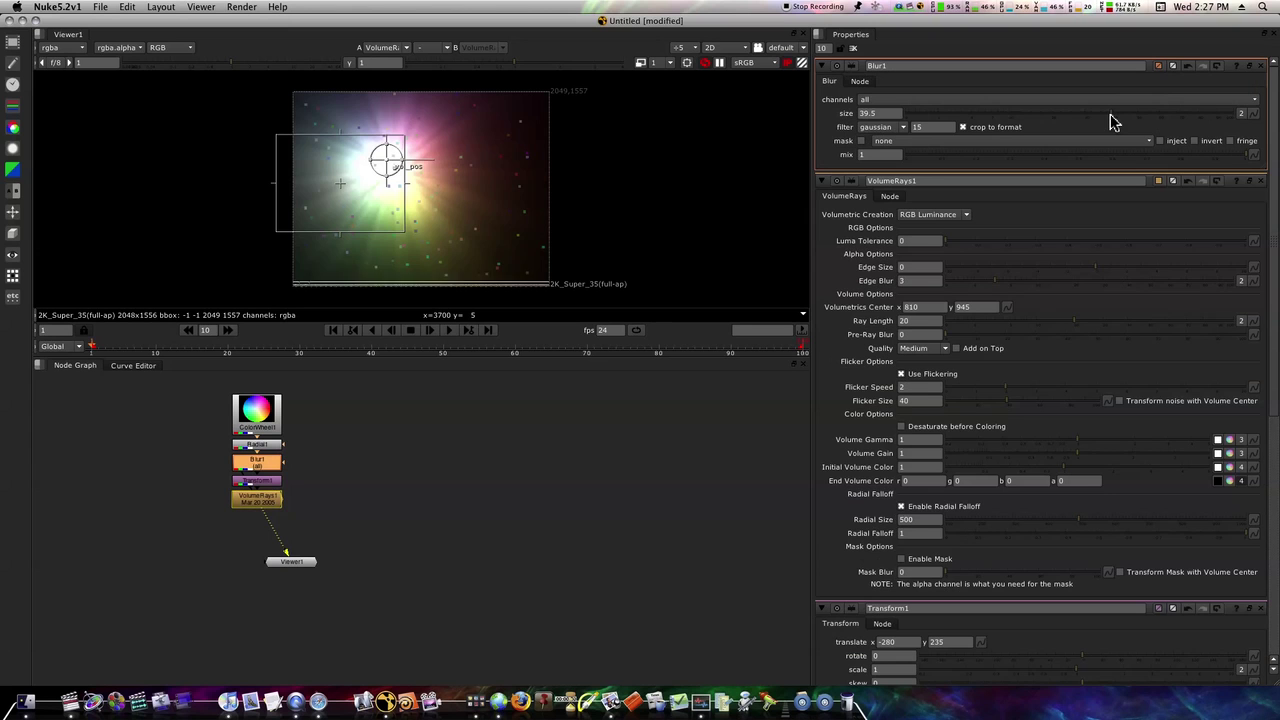
Lower the Radial node's opacity to about 0.902
{"action": "double_click", "coordinate": [259, 446]}
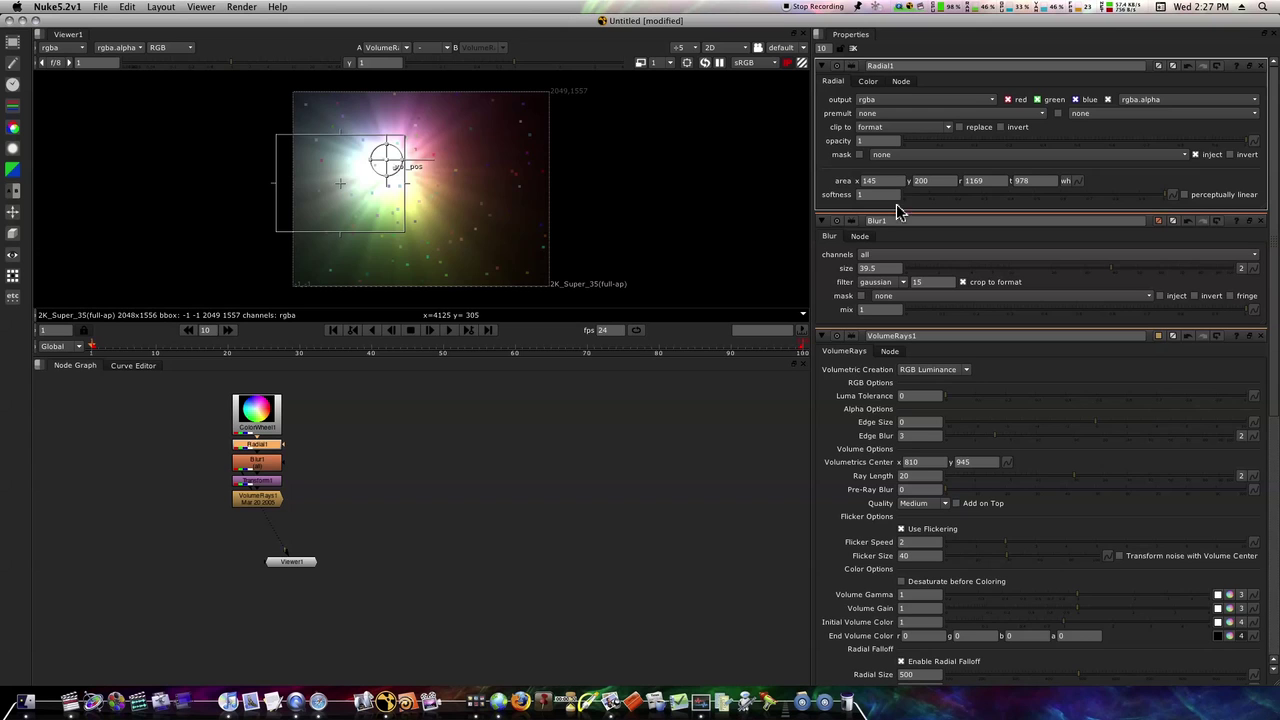
{"action": "left_click", "coordinate": [1240, 142]}
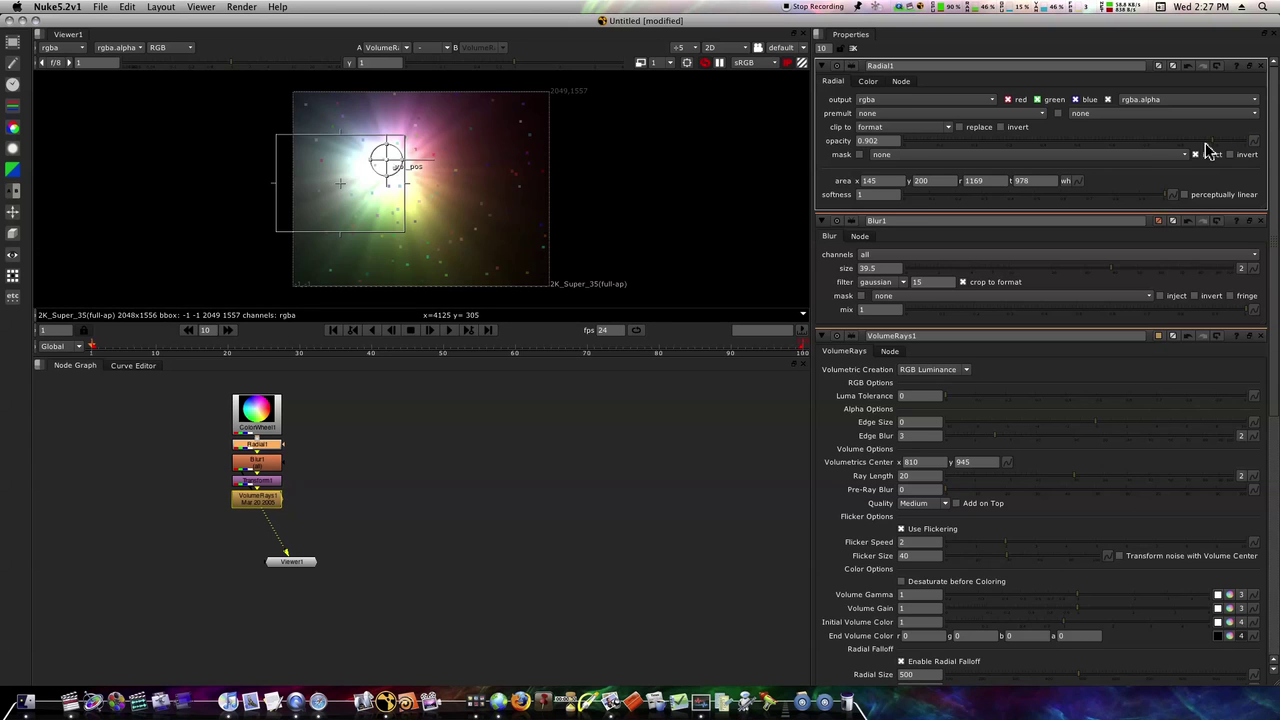
Lower the Radial node's opacity to about 0.414 and set its softness to 23
{"action": "left_click_drag", "start_coordinate": [1207, 150], "coordinate": [1043, 143]}
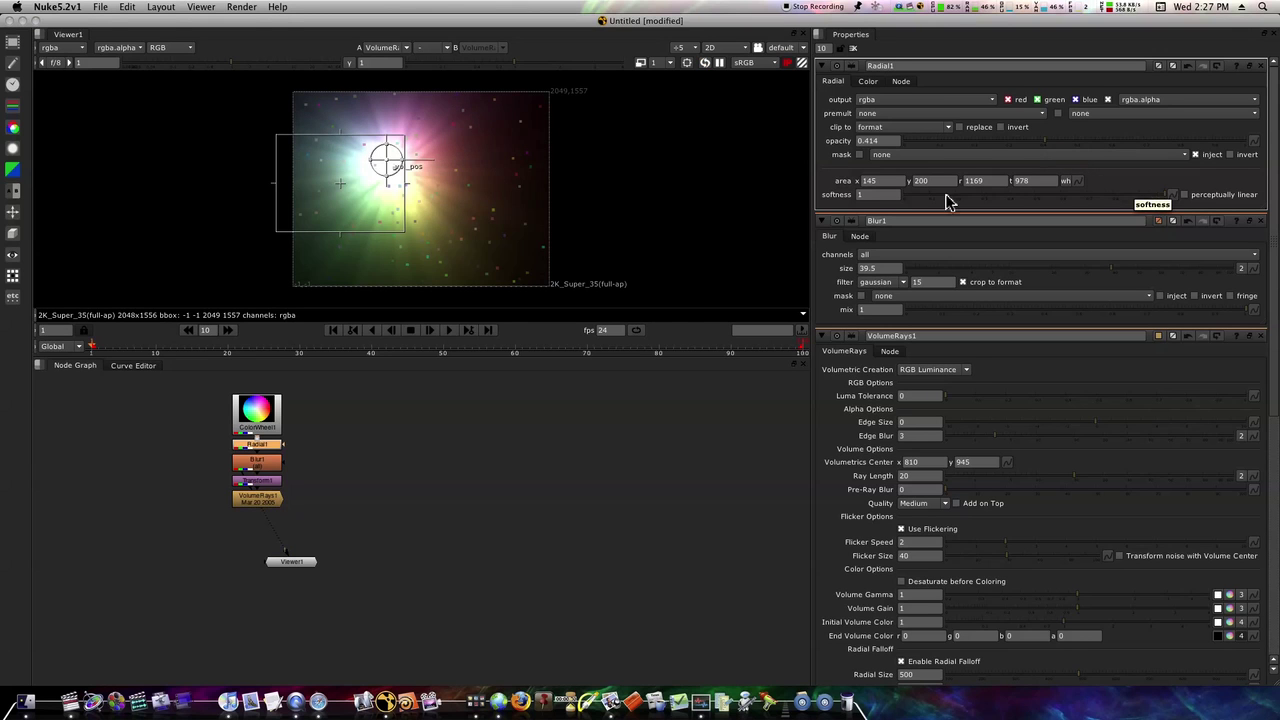
{"action": "left_click", "coordinate": [872, 194]}
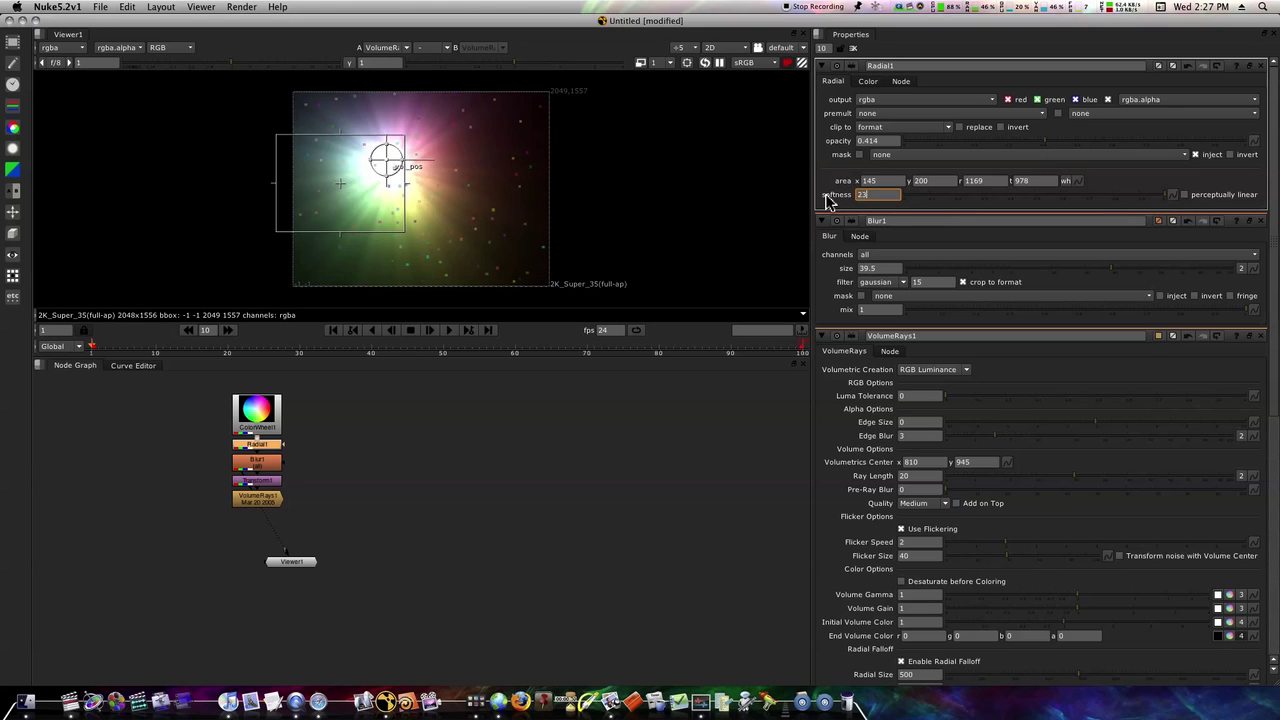
{"action": "key", "text": "Return"}
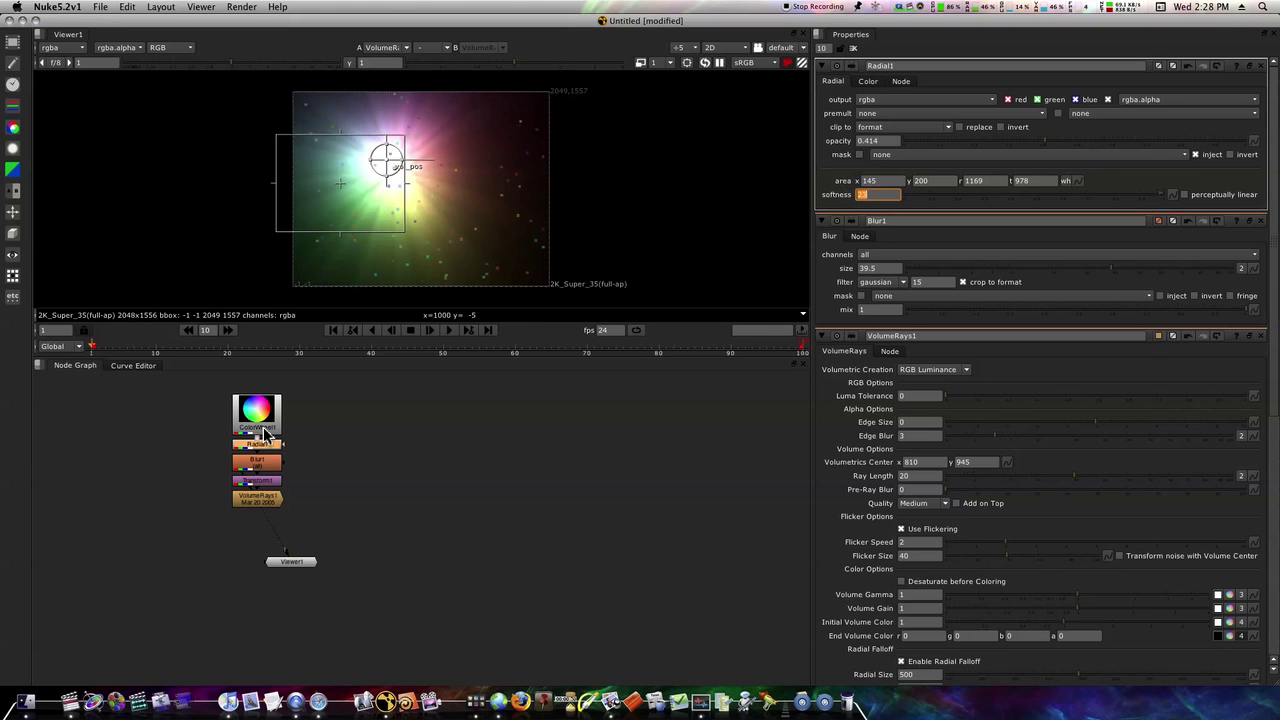
Duplicate the ColorWheel node, place the copy beside the node chain and disconnect it from the Radial node
{"action": "left_click", "coordinate": [265, 429]}
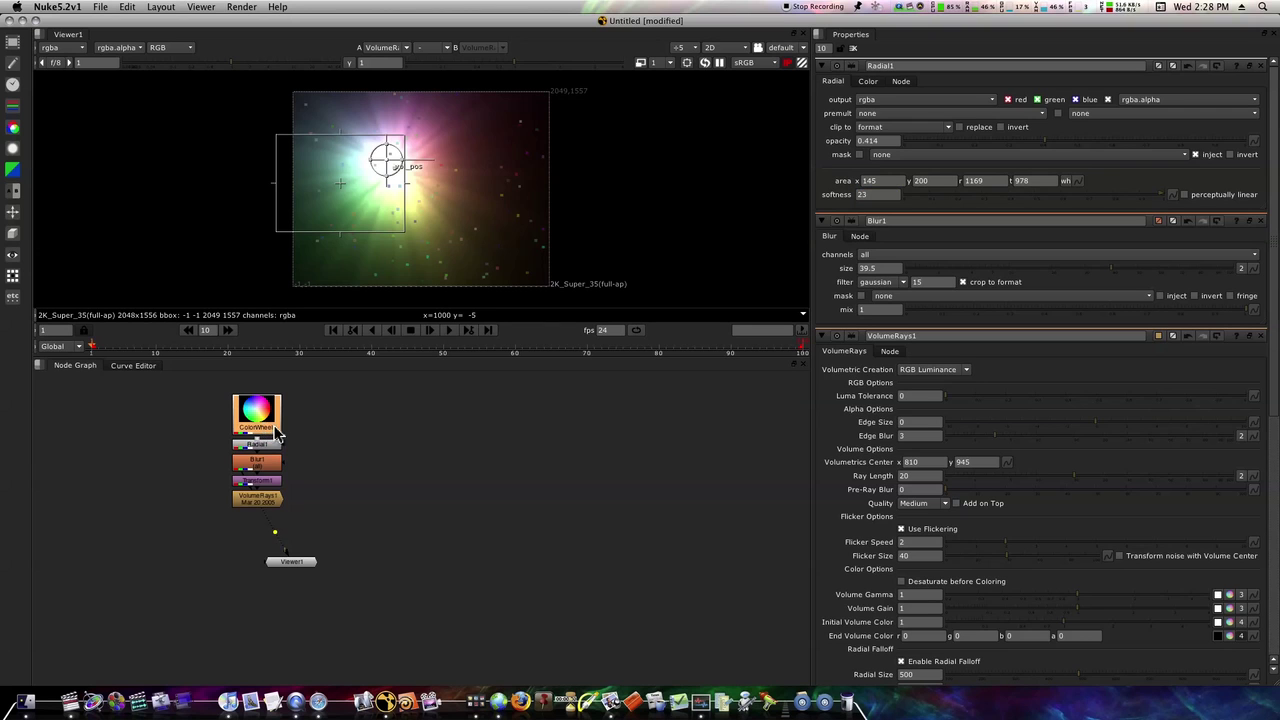
{"action": "key", "text": "super+v"}
{"action": "left_click_drag", "start_coordinate": [281, 428], "coordinate": [396, 420]}
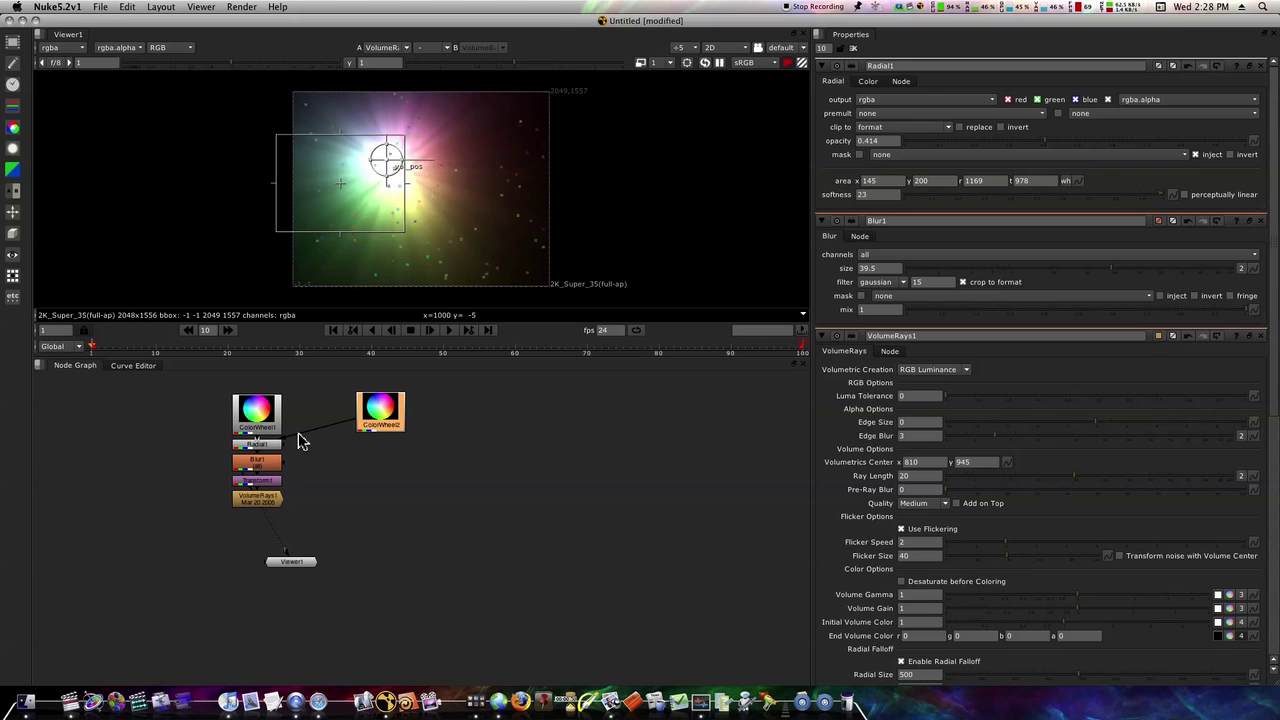
{"action": "left_click_drag", "start_coordinate": [300, 436], "coordinate": [345, 470]}
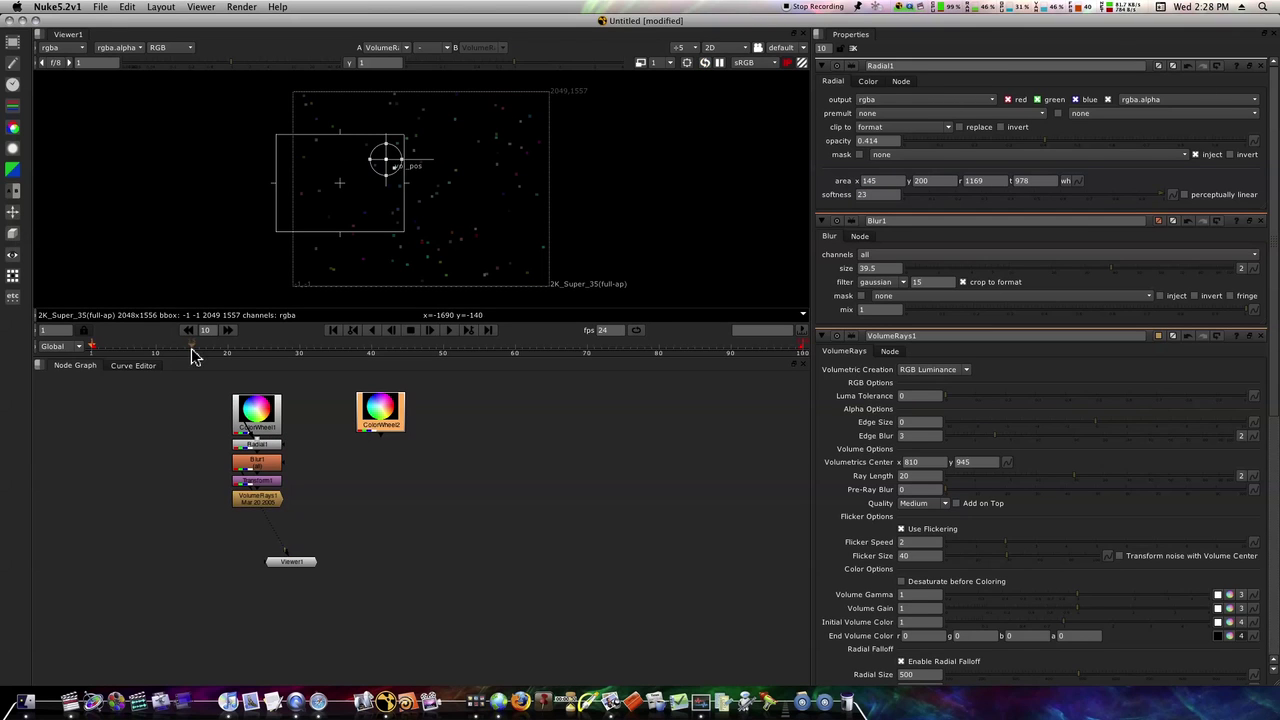
Reconnect the original ColorWheel to the Radial node and arrange the two ColorWheel nodes apart above the chain
{"action": "left_click_drag", "start_coordinate": [250, 410], "coordinate": [257, 443]}
{"action": "left_click", "coordinate": [378, 420]}
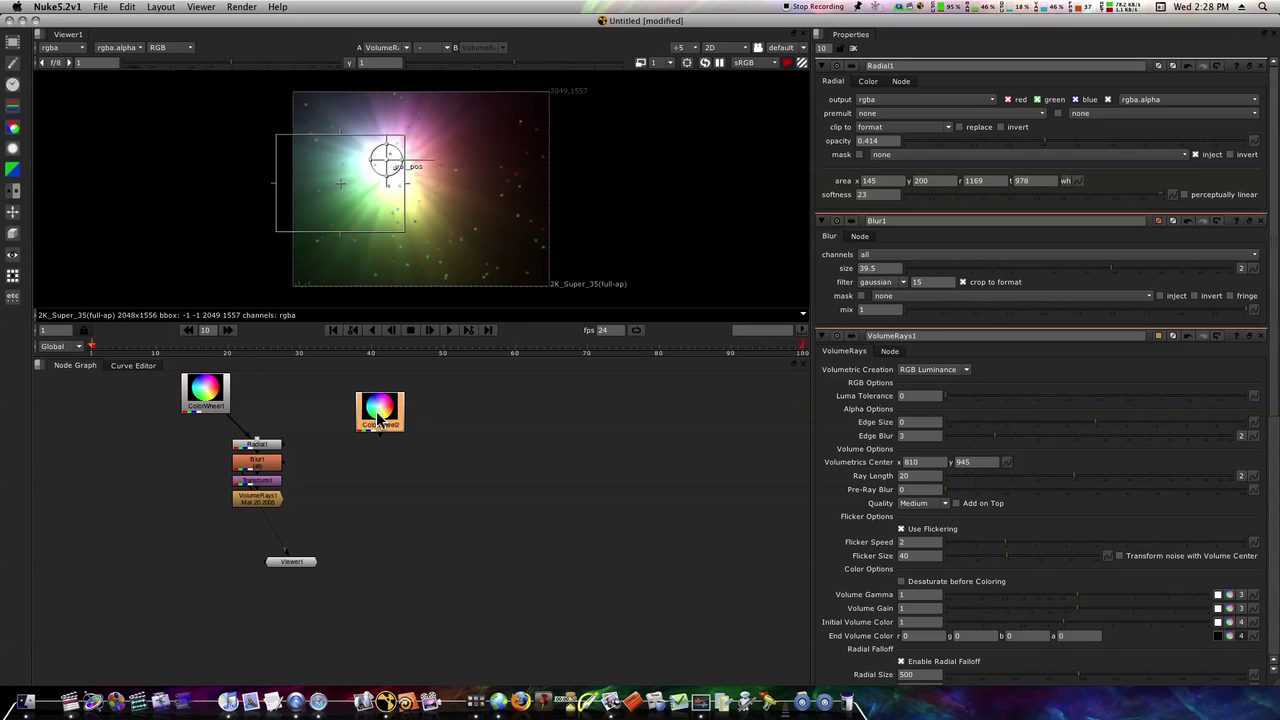
{"action": "left_click_drag", "start_coordinate": [378, 420], "coordinate": [349, 413]}
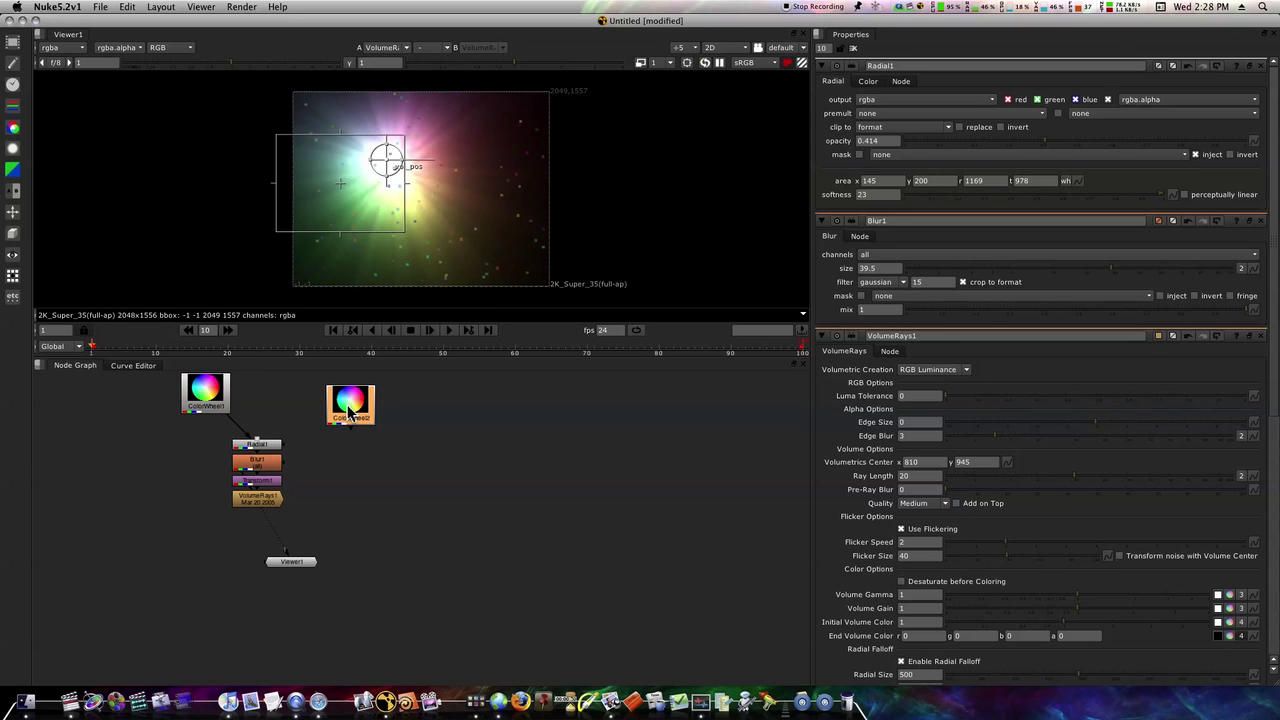
Add Glow, GodRays and Laplacian nodes in sequence below the second ColorWheel
{"action": "left_click", "coordinate": [13, 150]}
{"action": "left_click", "coordinate": [42, 393]}
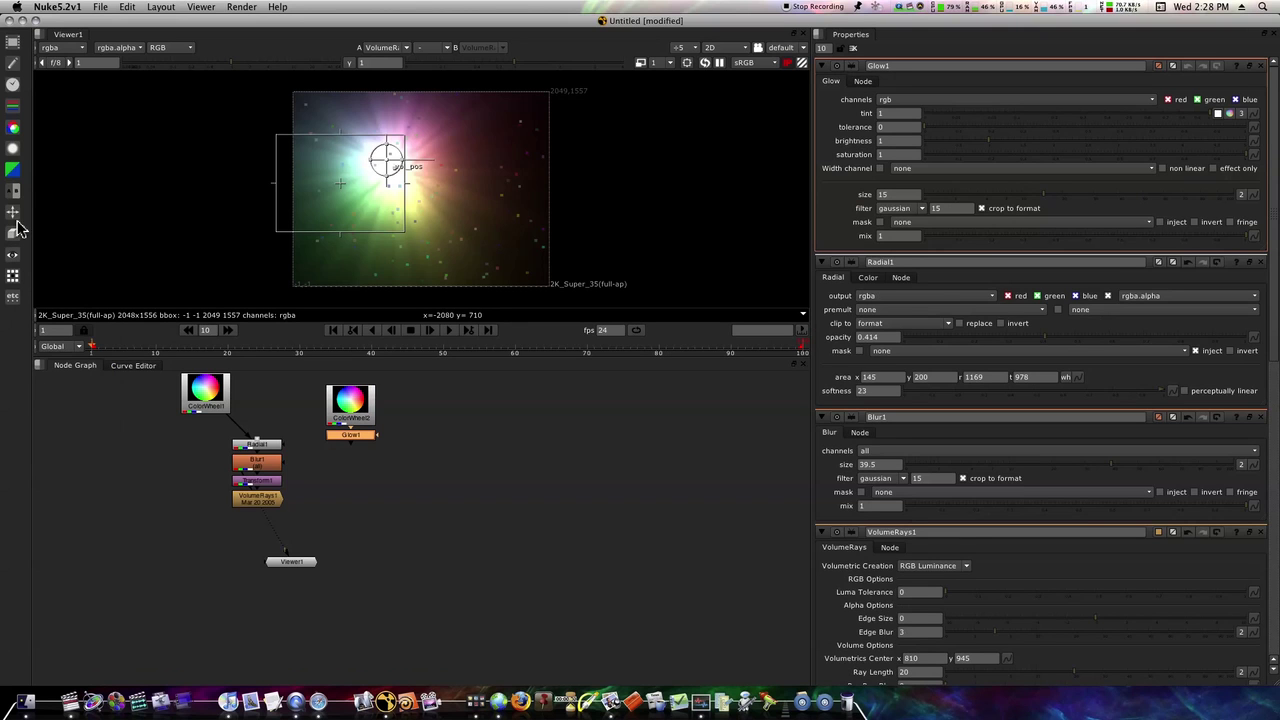
{"action": "left_click", "coordinate": [13, 146]}
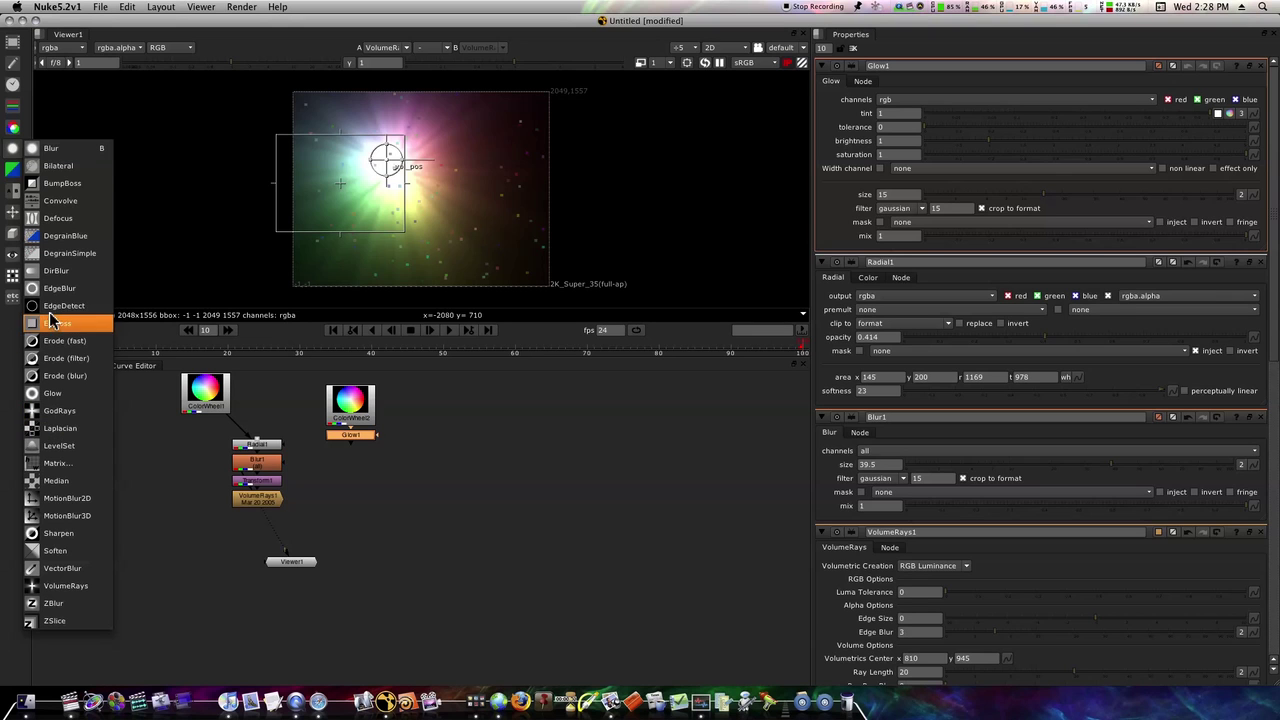
{"action": "left_click", "coordinate": [60, 411]}
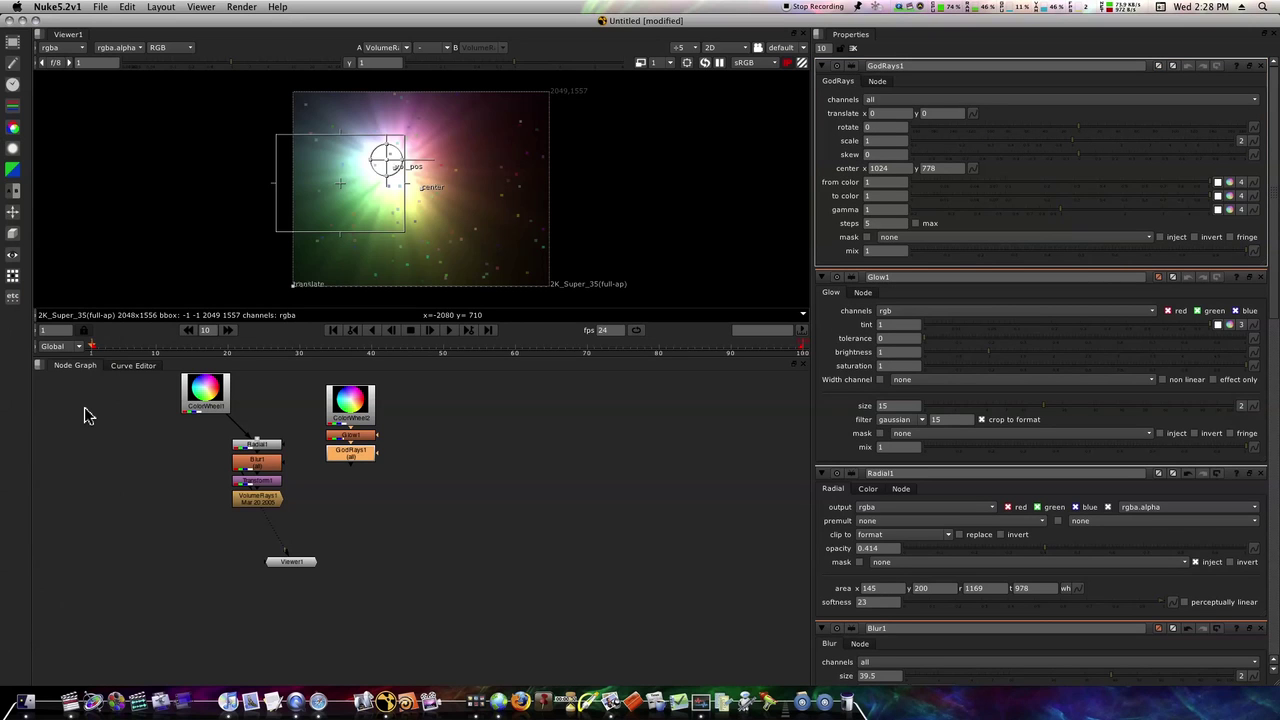
{"action": "left_click_drag", "start_coordinate": [363, 460], "coordinate": [363, 474]}
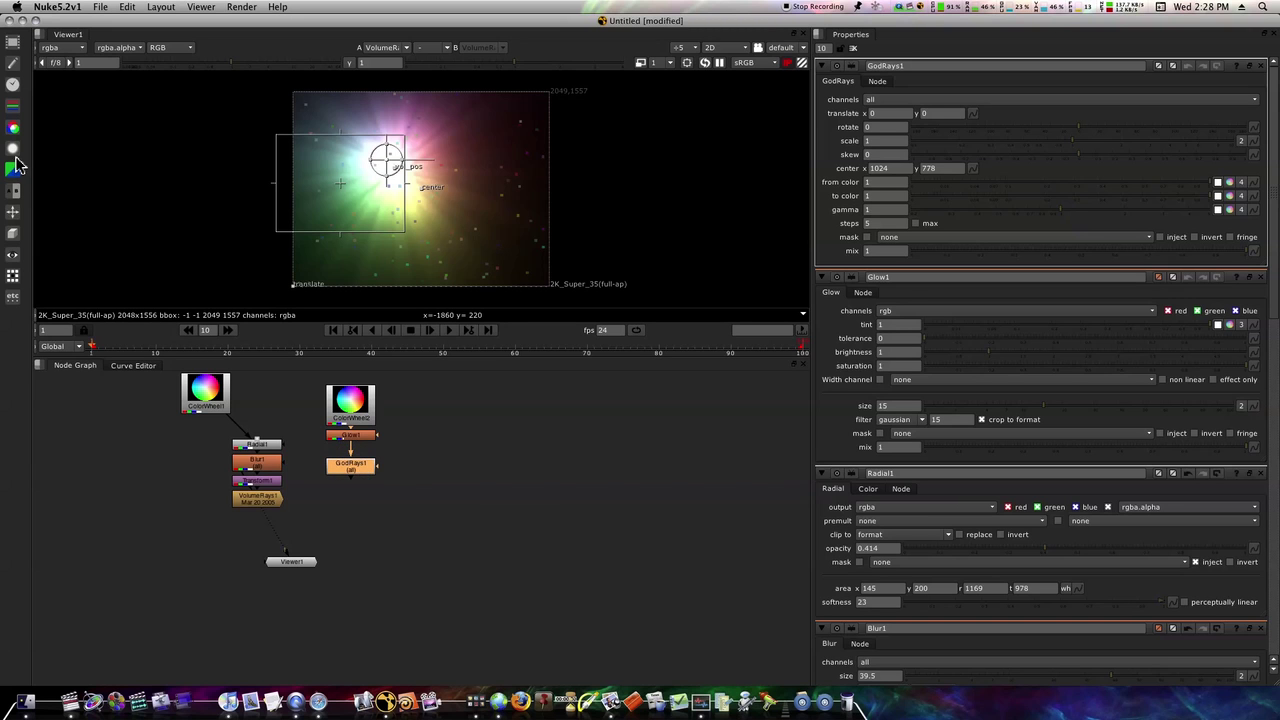
{"action": "left_click", "coordinate": [14, 150]}
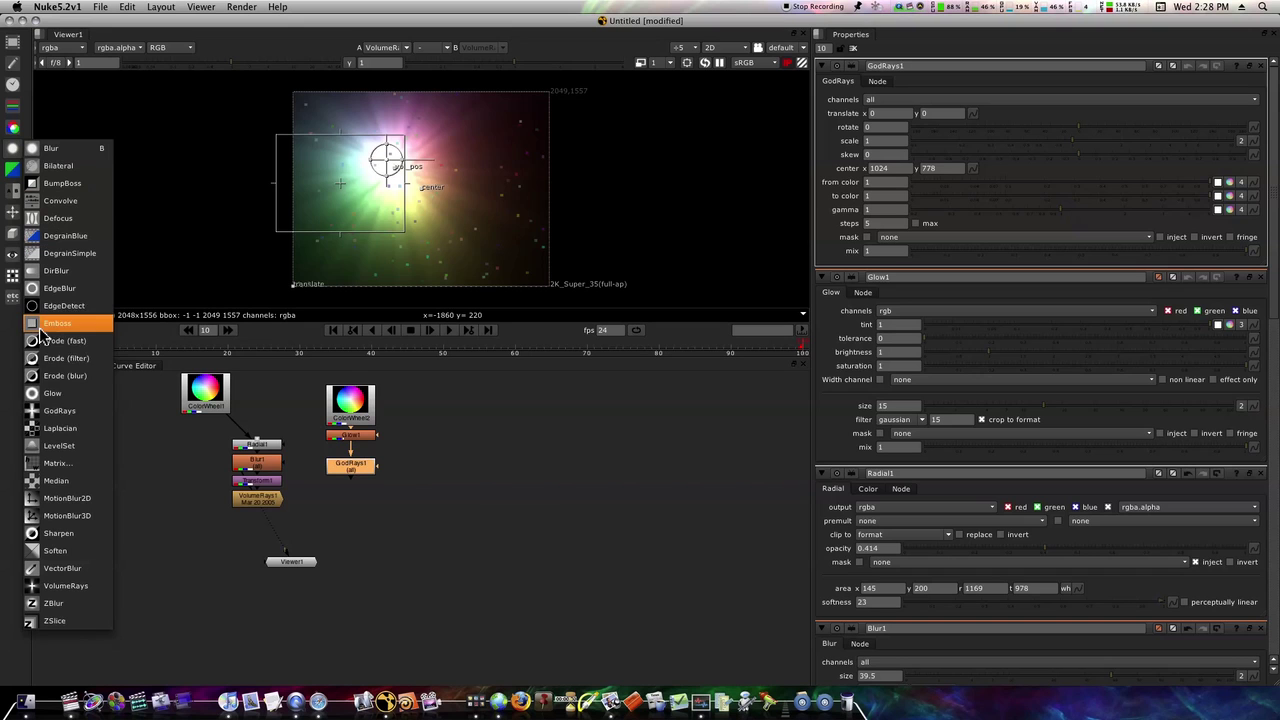
{"action": "left_click", "coordinate": [72, 432]}
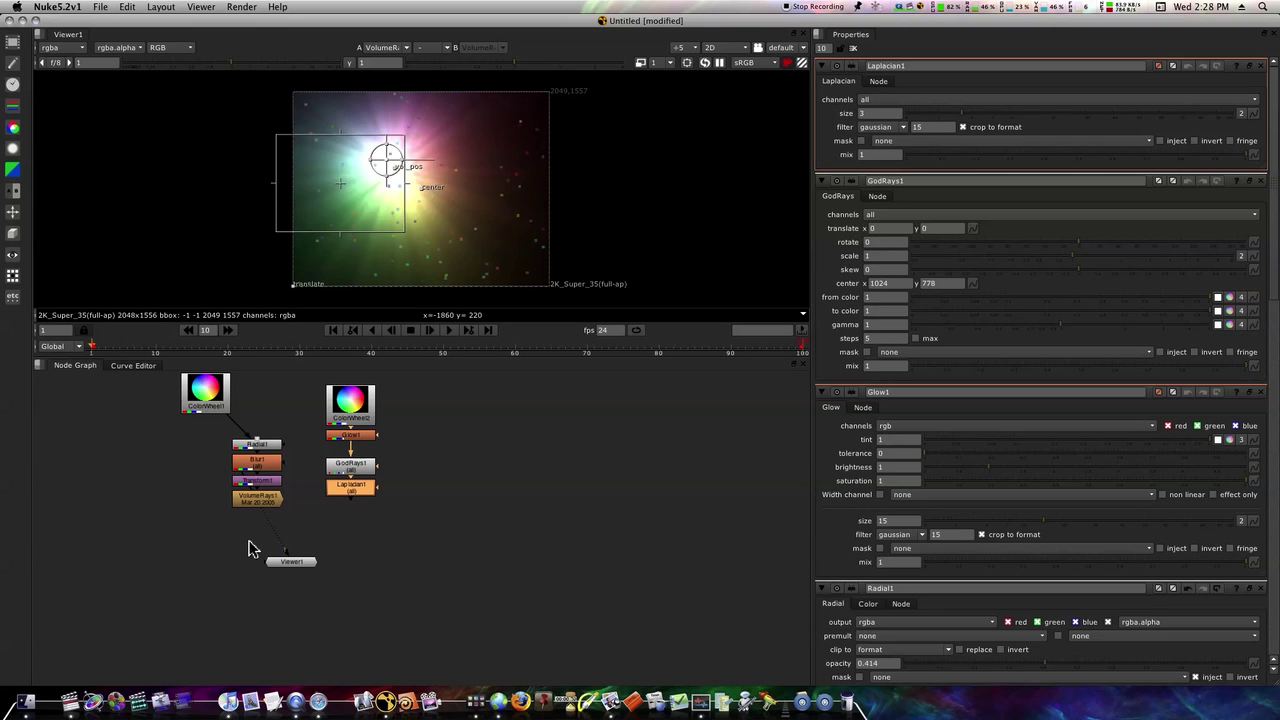
Combine the VolumeRays and Laplacian outputs in a Merge node placed below both branches, with the Viewer moved down beneath it
{"action": "left_click", "coordinate": [263, 501]}
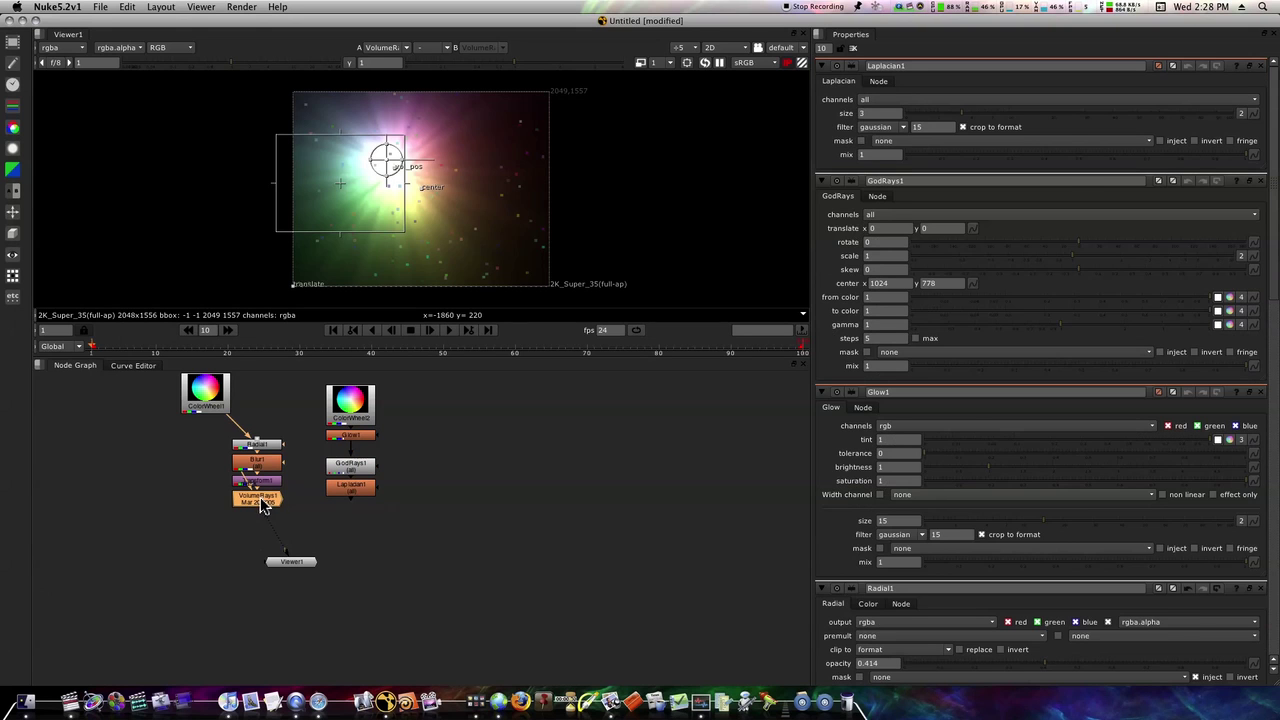
{"action": "key", "text": "m"}
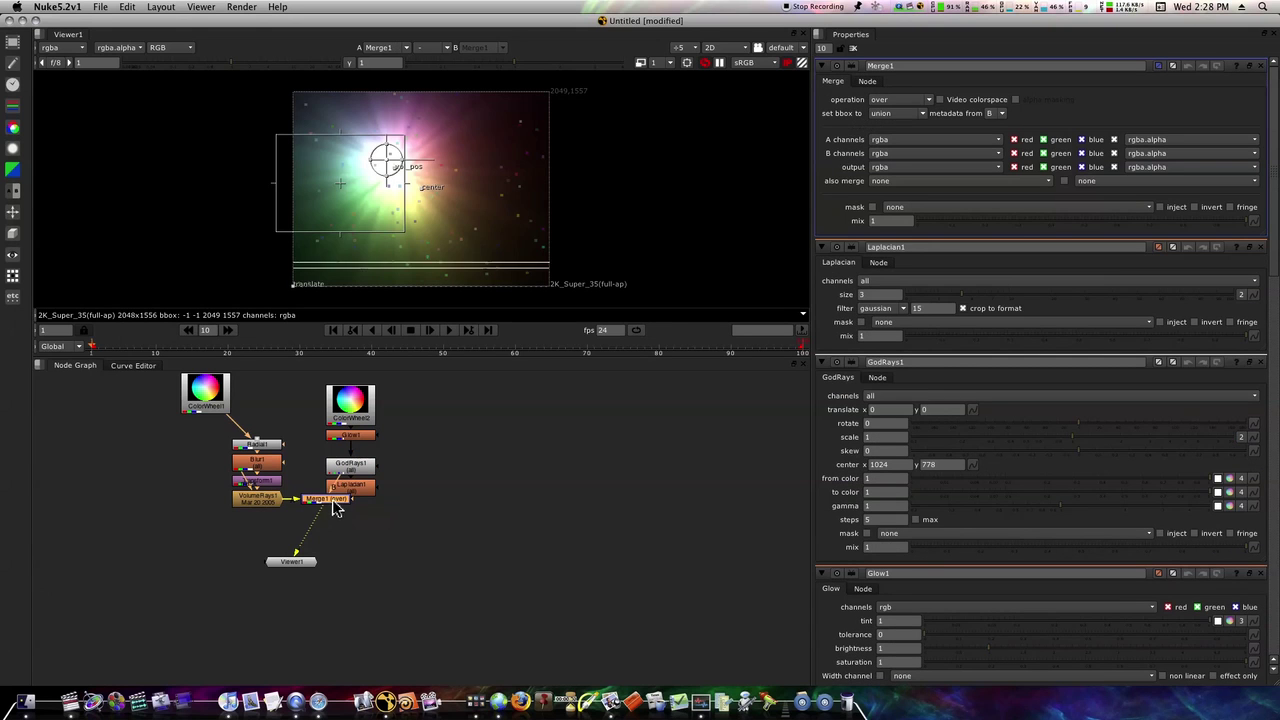
{"action": "left_click_drag", "start_coordinate": [335, 508], "coordinate": [315, 539]}
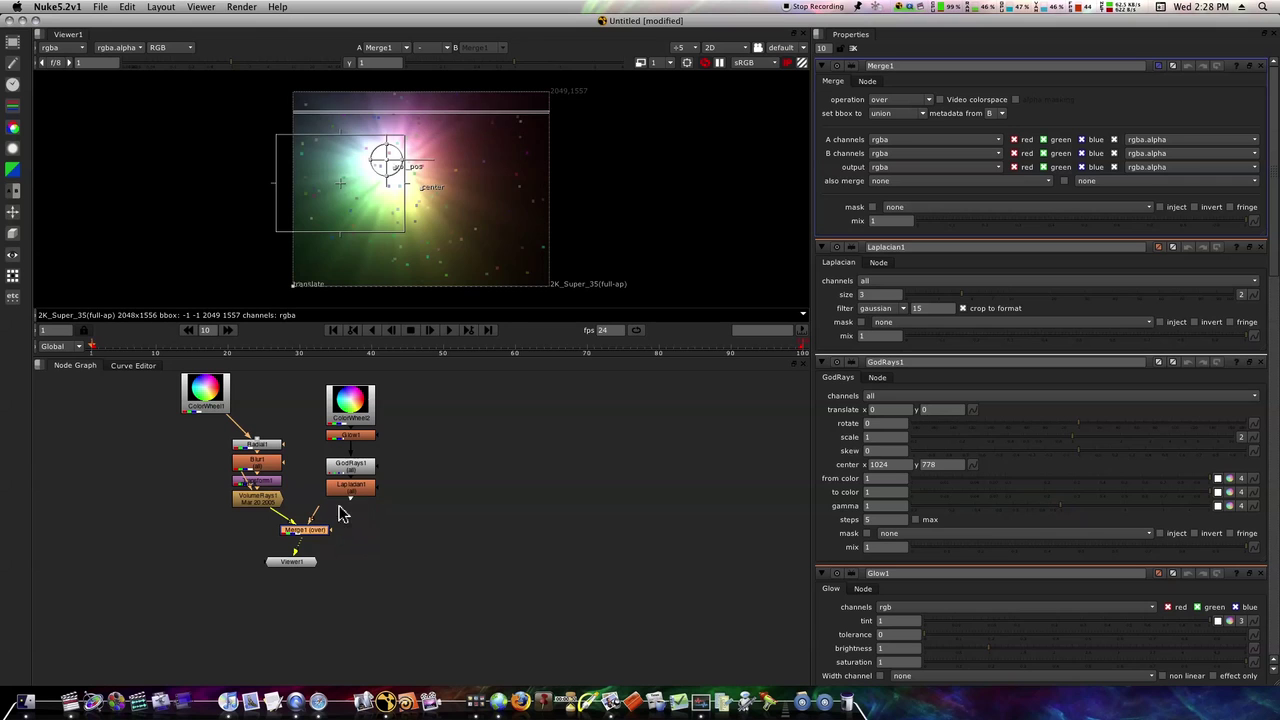
{"action": "left_click_drag", "start_coordinate": [350, 494], "coordinate": [308, 530]}
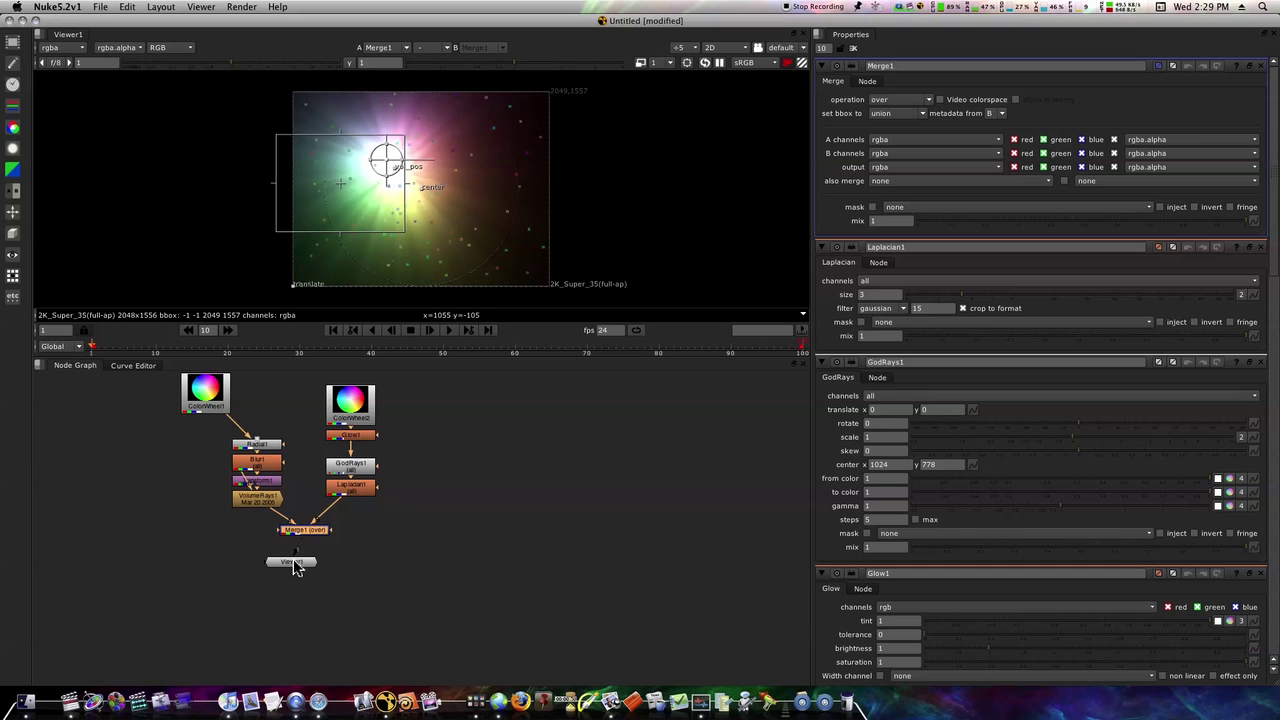
{"action": "left_click_drag", "start_coordinate": [293, 567], "coordinate": [315, 605]}
Raise the Laplacian node's size to 13
{"action": "double_click", "coordinate": [352, 488]}
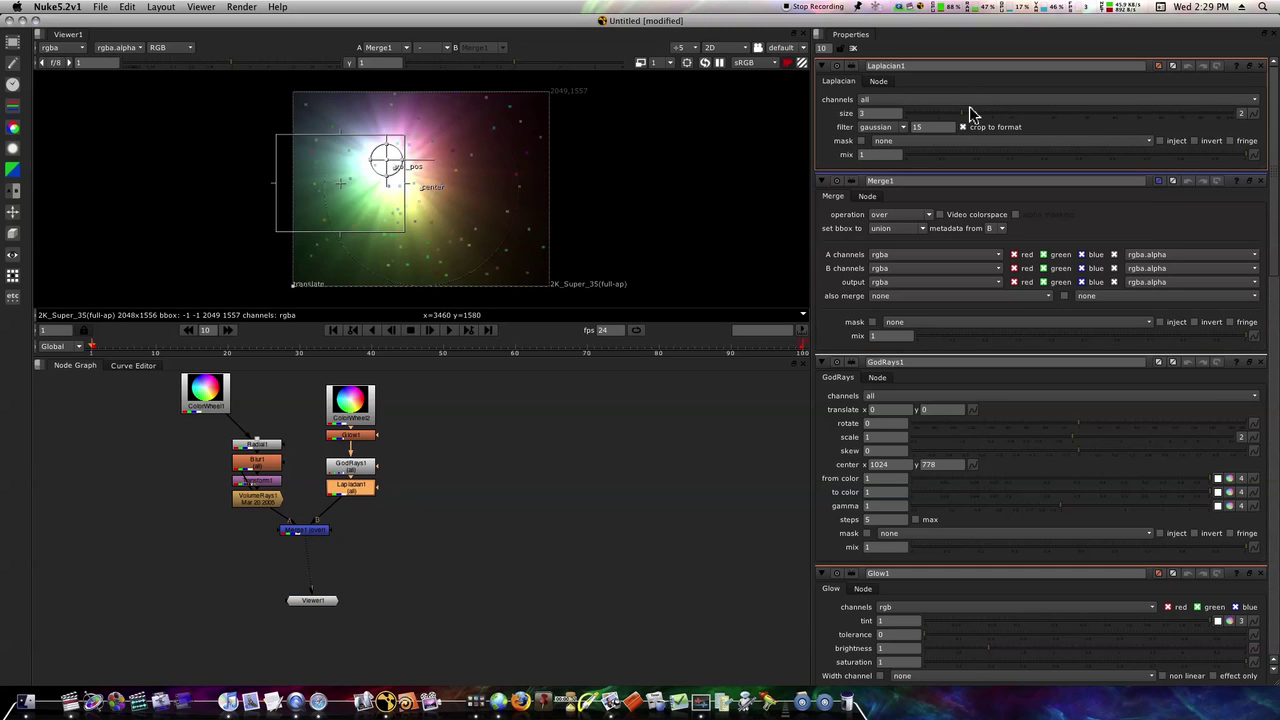
{"action": "left_click_drag", "start_coordinate": [964, 112], "coordinate": [1024, 118]}
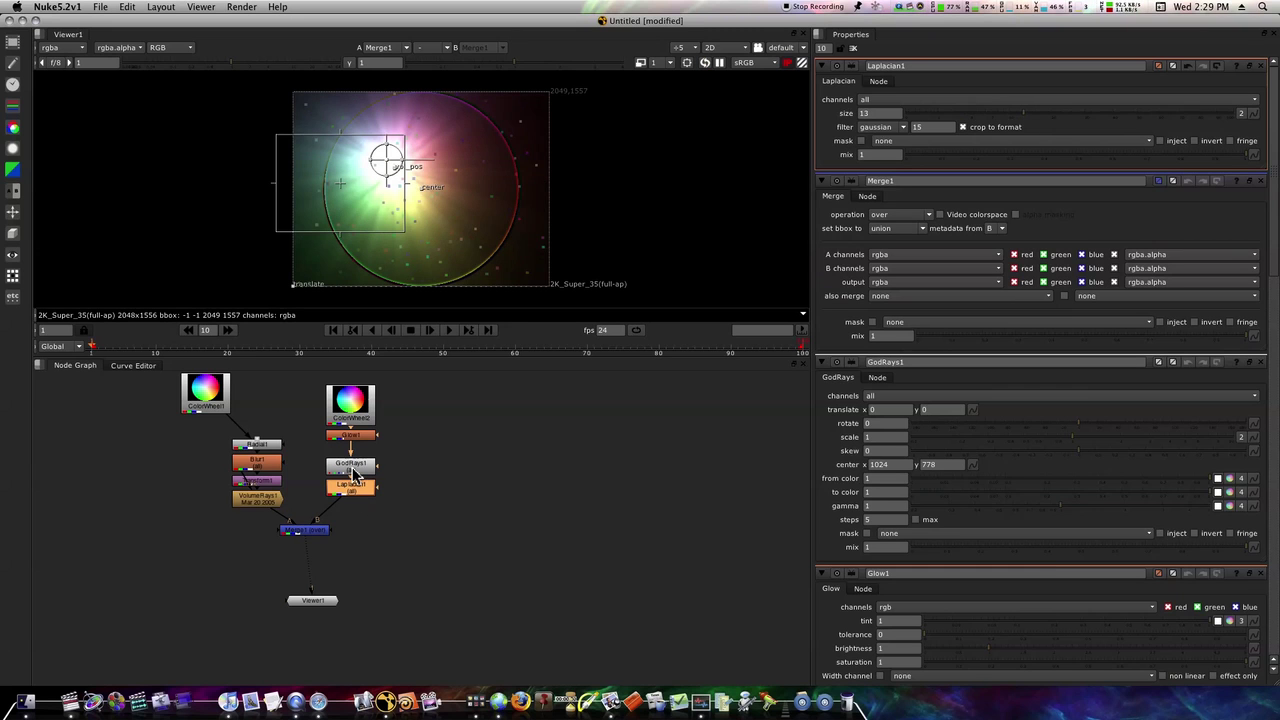
Set the GodRays node's rotation to 38, skew to about 0.205 and scale to about 0.74
{"action": "double_click", "coordinate": [354, 473]}
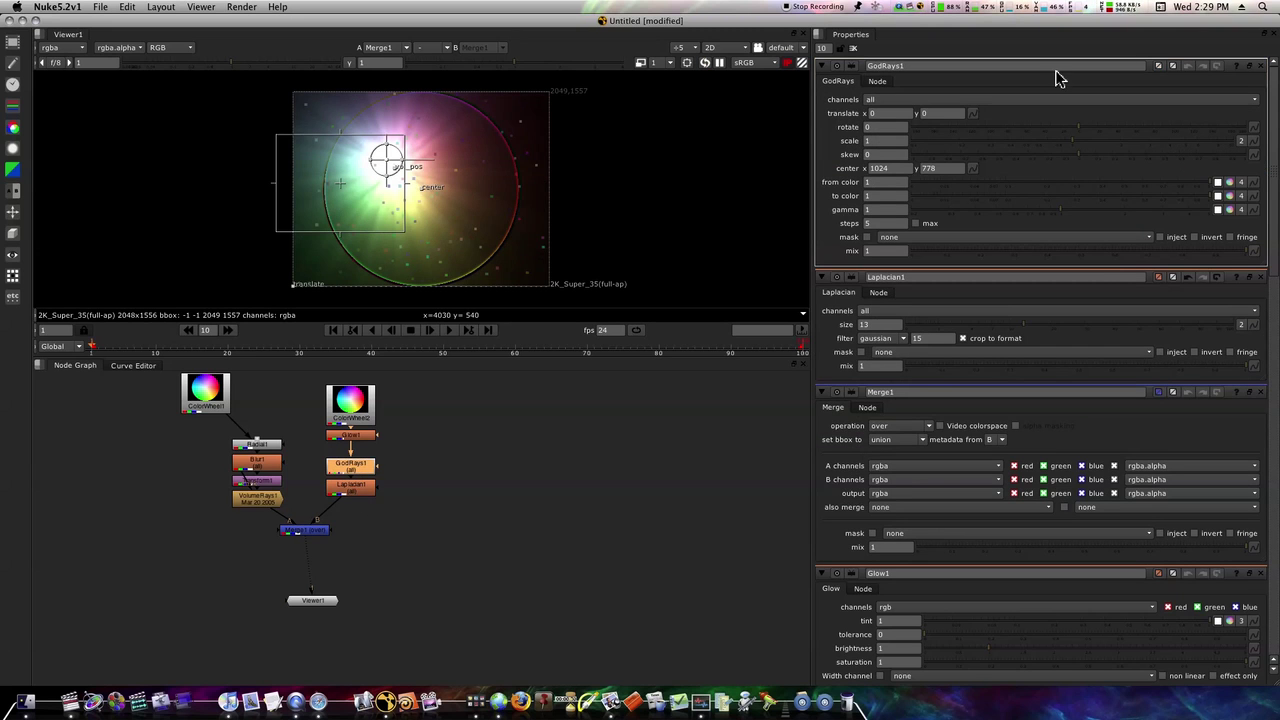
{"action": "left_click_drag", "start_coordinate": [1077, 124], "coordinate": [1113, 125]}
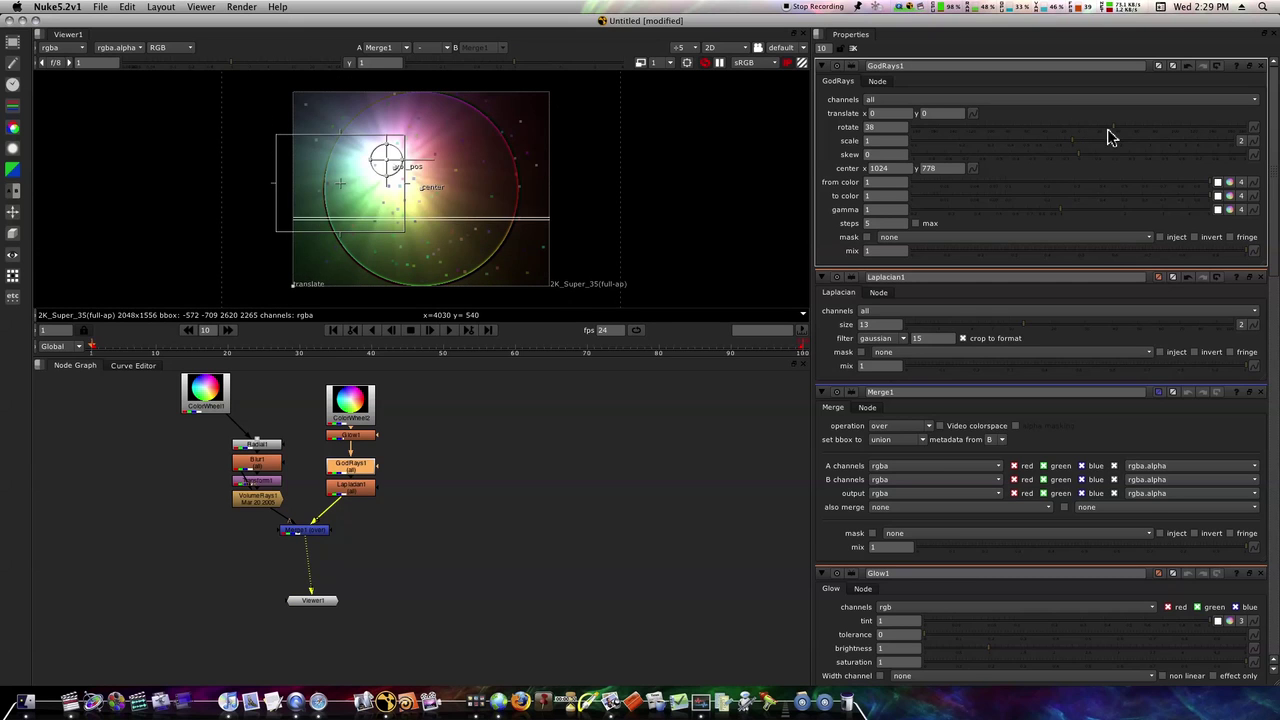
{"action": "left_click_drag", "start_coordinate": [1077, 155], "coordinate": [1090, 154]}
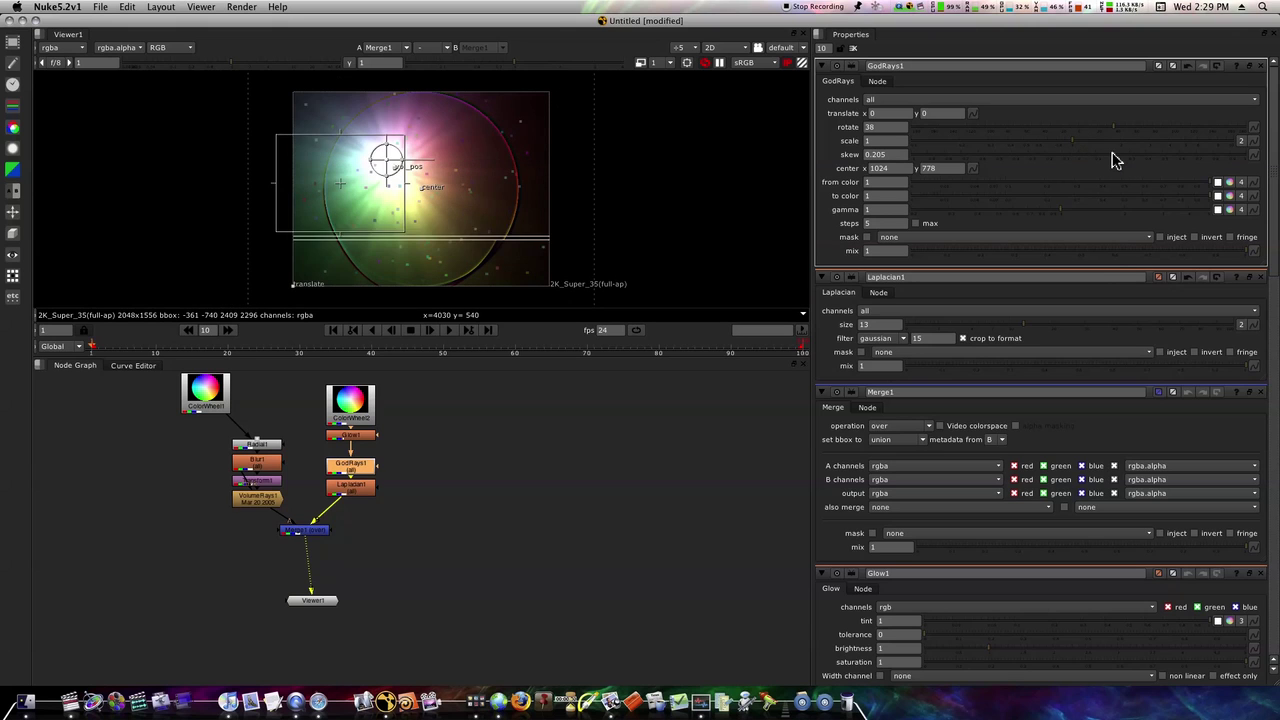
{"action": "left_click_drag", "start_coordinate": [1080, 145], "coordinate": [1051, 139]}
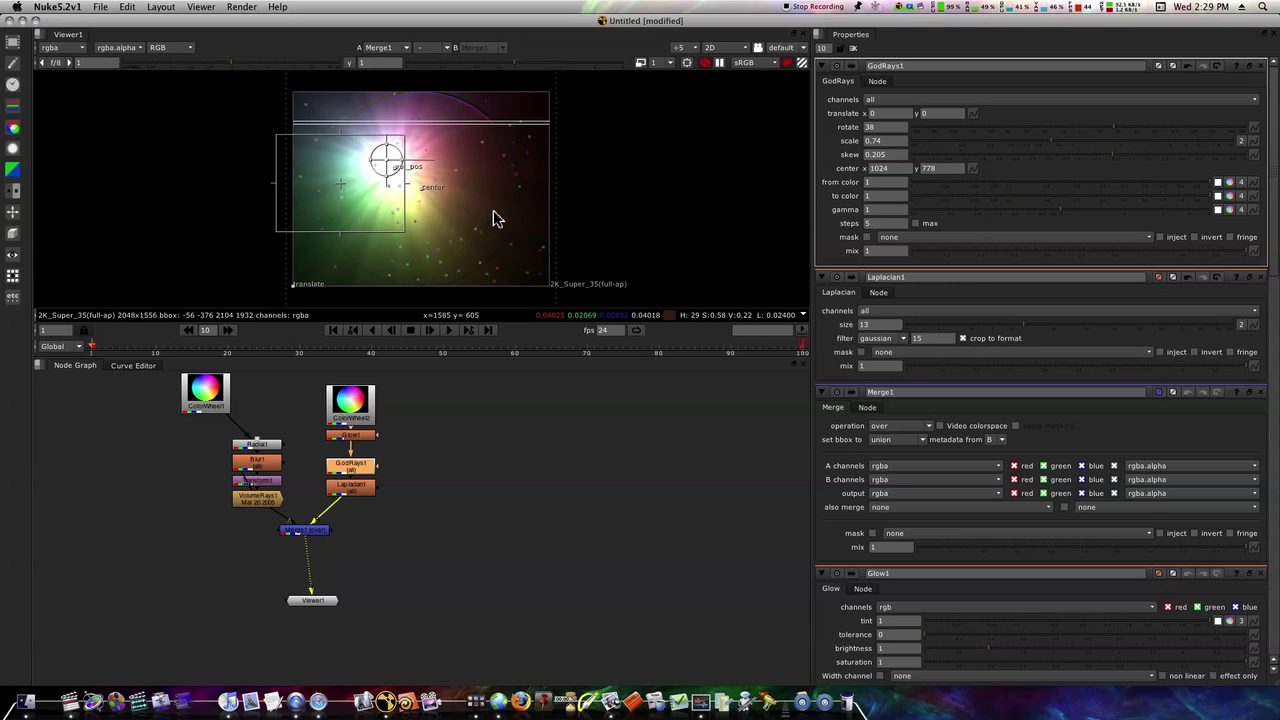
Add a Sparkles node after the Merge and move its position to about x 920, y 460
{"action": "left_click", "coordinate": [300, 532]}
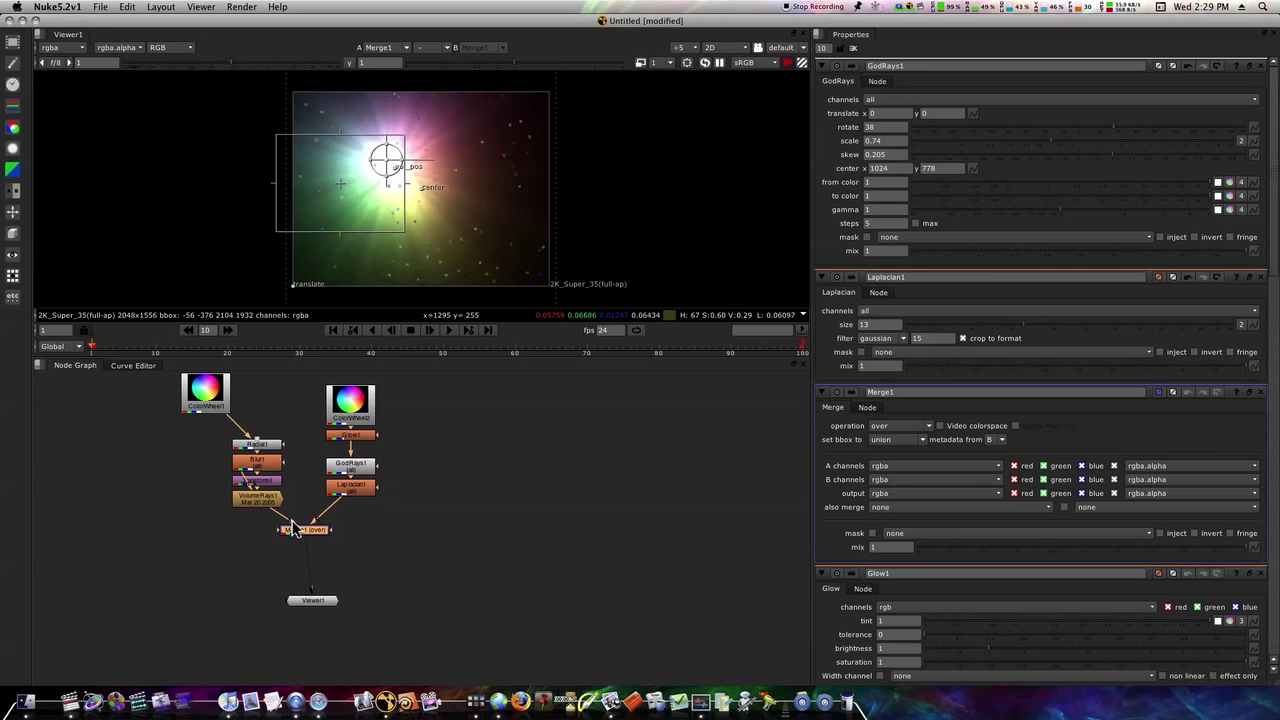
{"action": "left_click", "coordinate": [11, 216]}
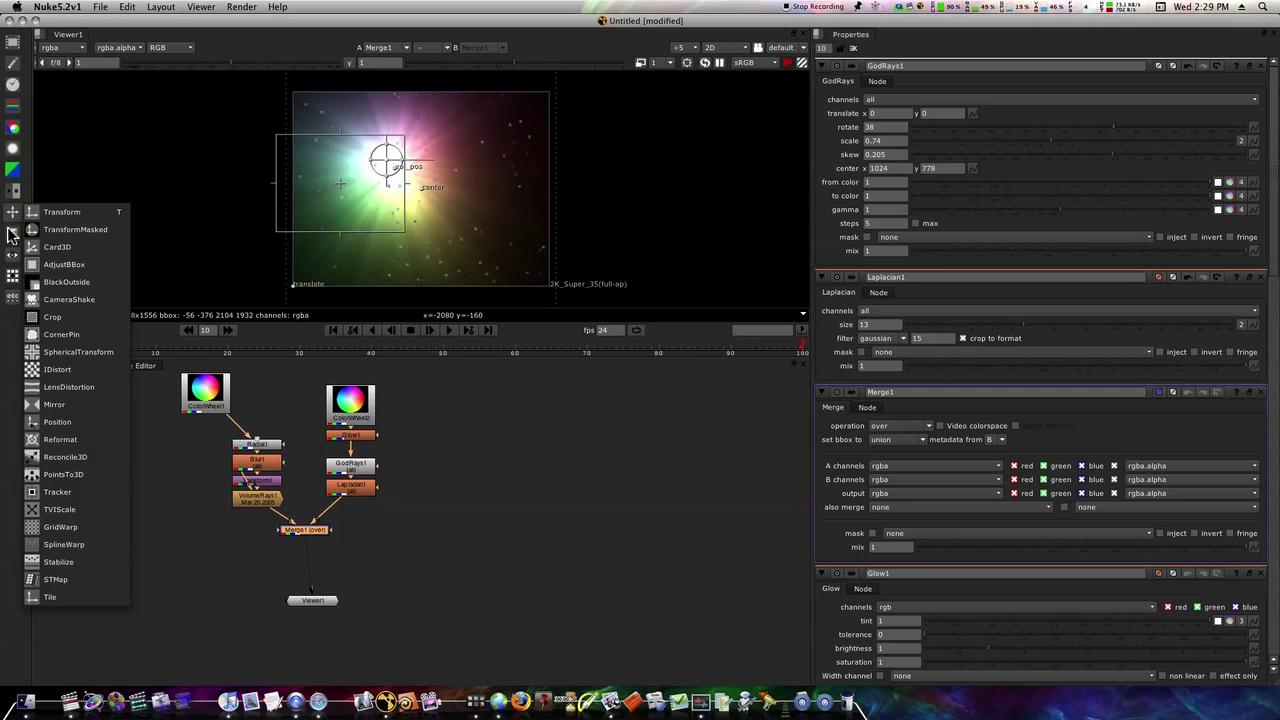
{"action": "left_click", "coordinate": [13, 163]}
{"action": "left_click", "coordinate": [13, 152]}
{"action": "left_click", "coordinate": [13, 157]}
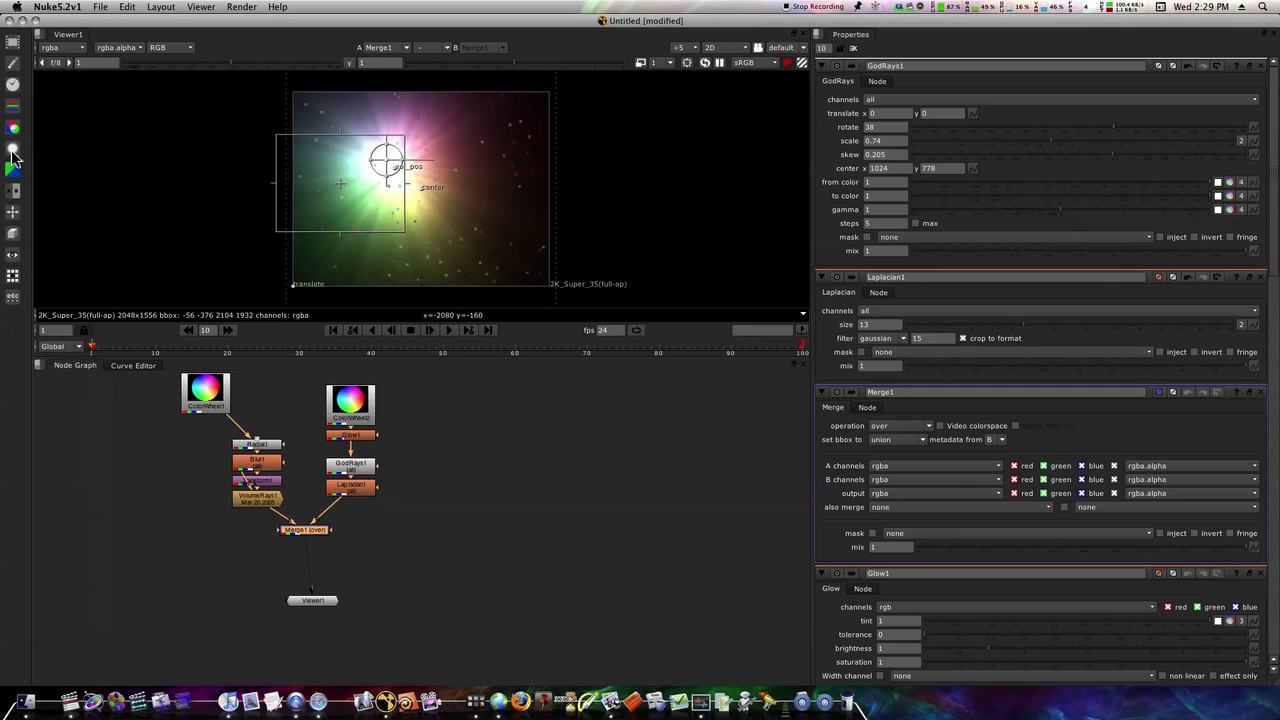
{"action": "left_click", "coordinate": [16, 70]}
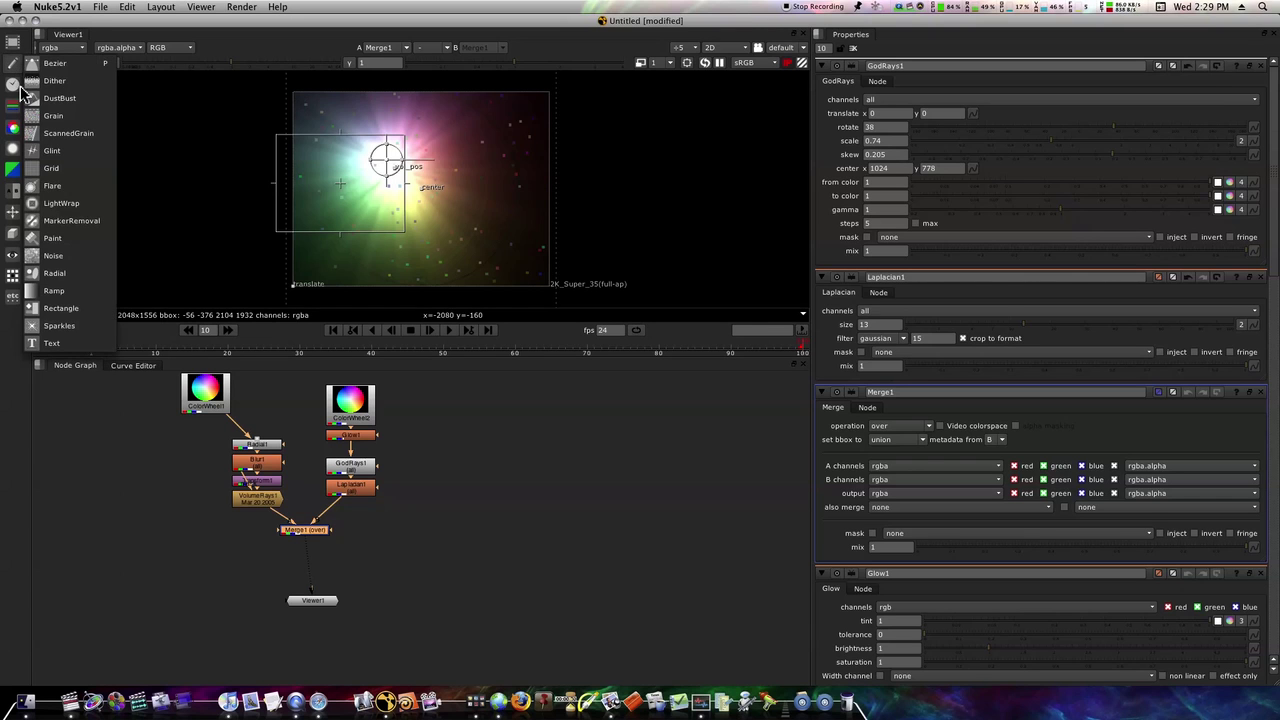
{"action": "left_click", "coordinate": [13, 68]}
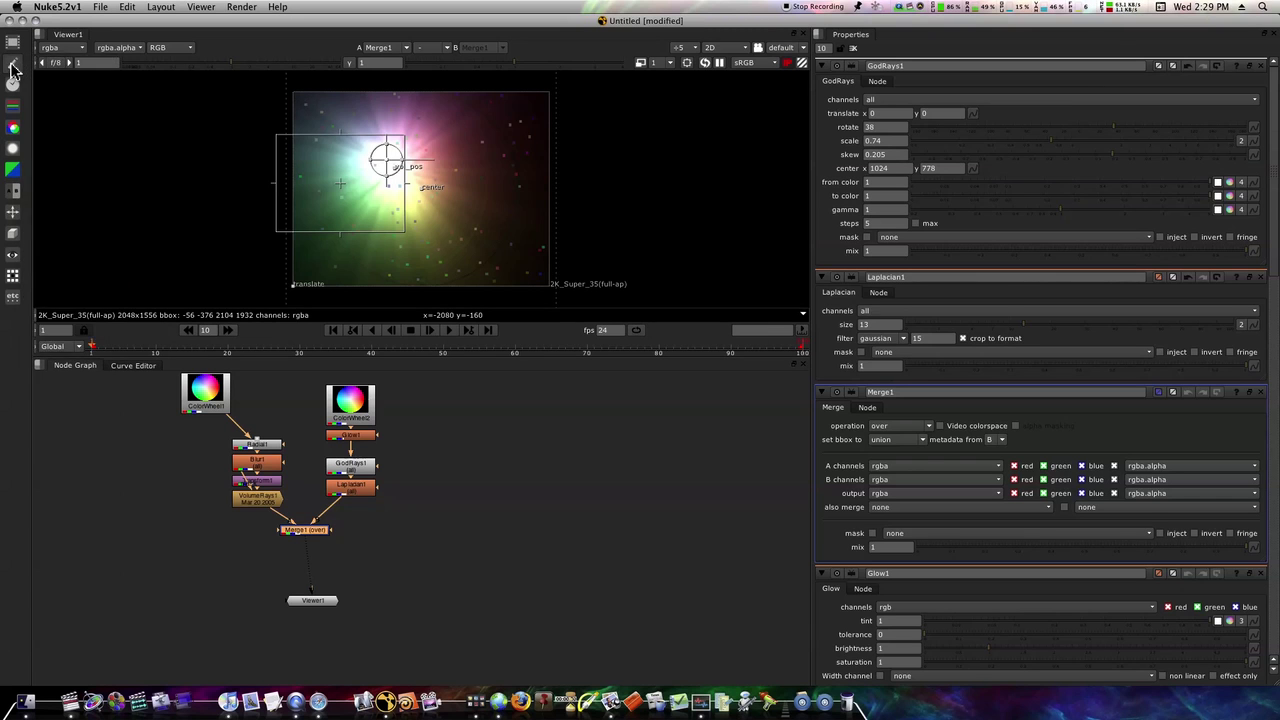
{"action": "left_click", "coordinate": [13, 68]}
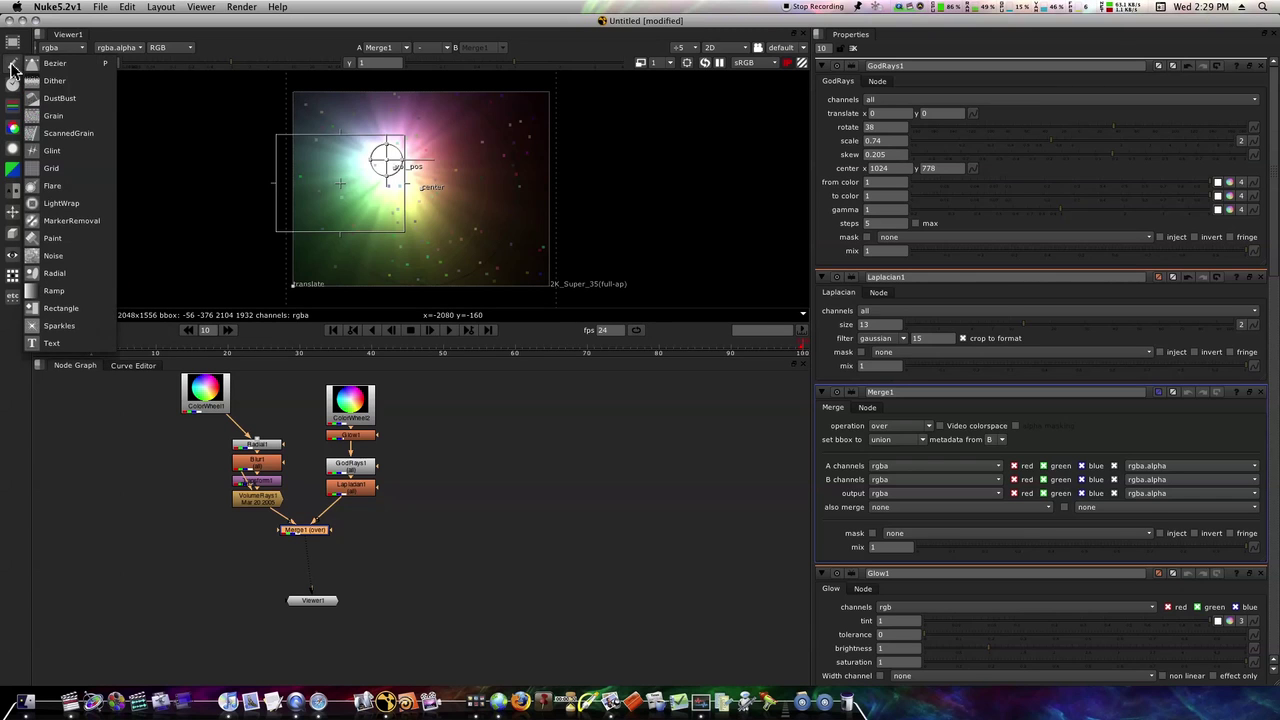
{"action": "left_click", "coordinate": [56, 329]}
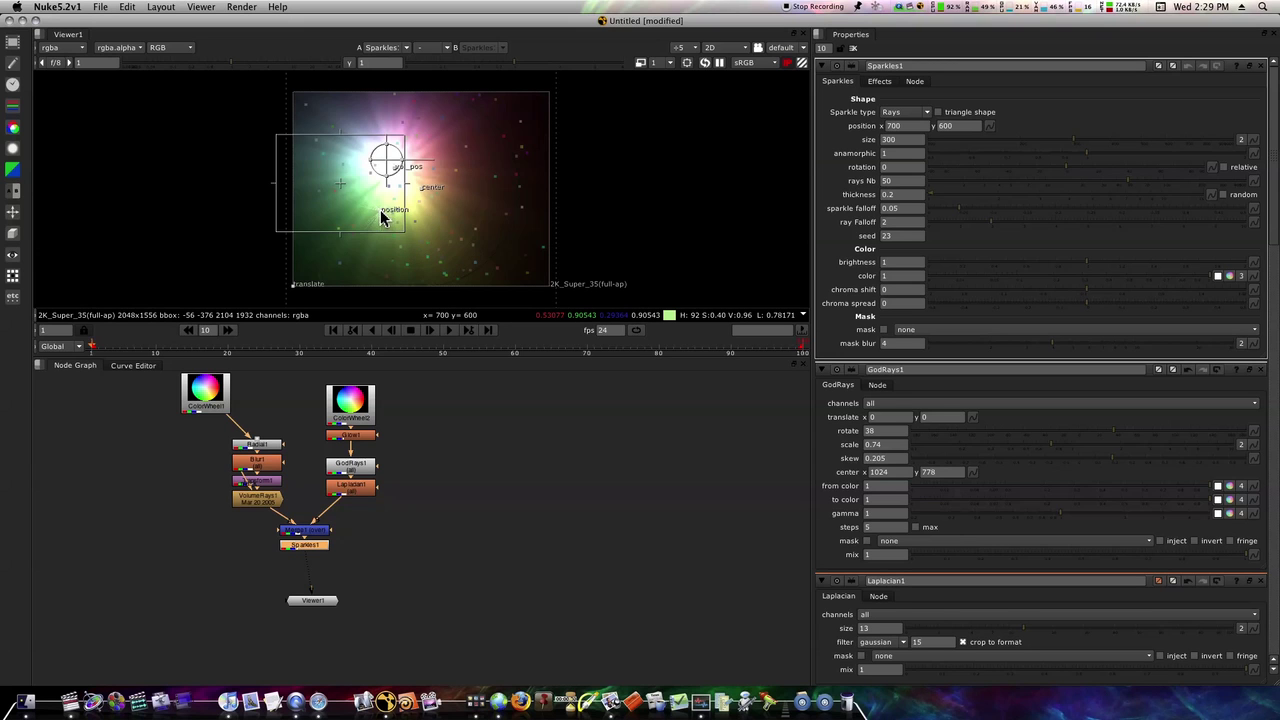
{"action": "left_click_drag", "start_coordinate": [381, 219], "coordinate": [410, 237]}
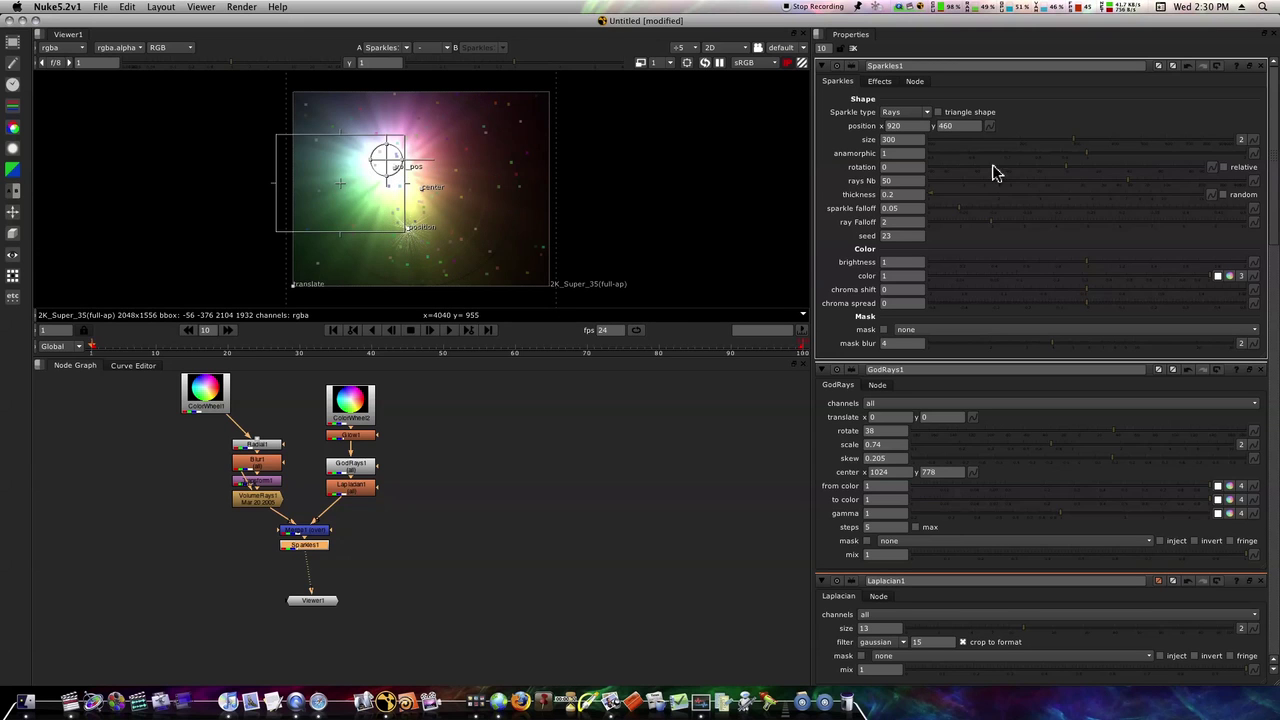
Set the Sparkles size to 460, anamorphic to 1.175, rays Nb to 138, thickness to 1.48, sparkle falloff to 0.183, ray falloff to 5.42 and brightness to 1.19
{"action": "left_click_drag", "start_coordinate": [1068, 144], "coordinate": [1128, 143]}
{"action": "left_click_drag", "start_coordinate": [1085, 179], "coordinate": [1174, 186]}
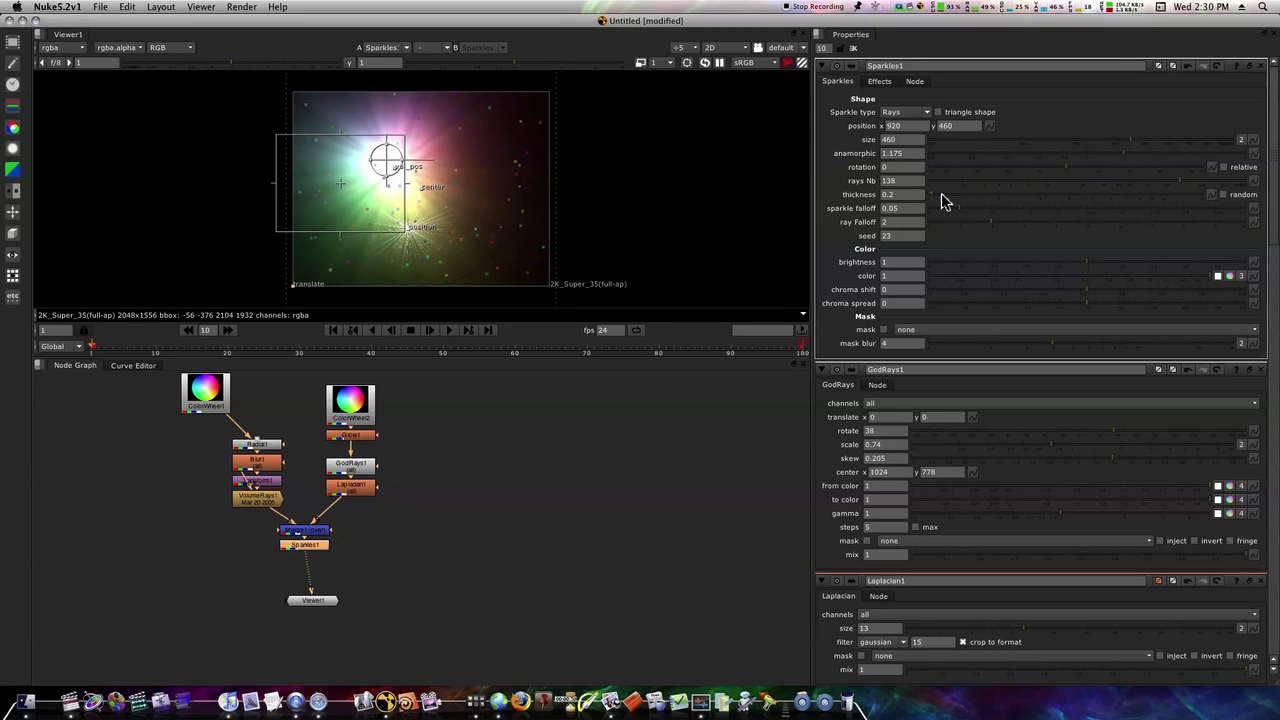
{"action": "left_click_drag", "start_coordinate": [940, 200], "coordinate": [968, 200]}
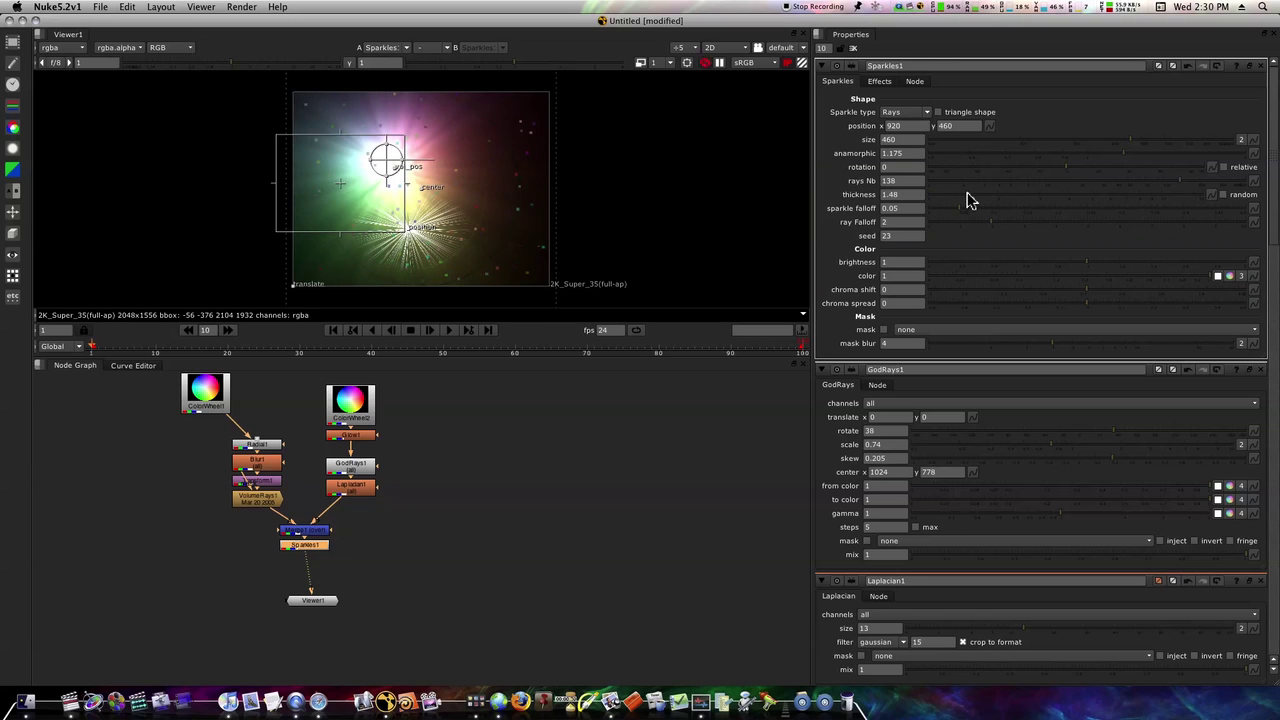
{"action": "left_click", "coordinate": [1043, 209]}
{"action": "left_click", "coordinate": [1124, 223]}
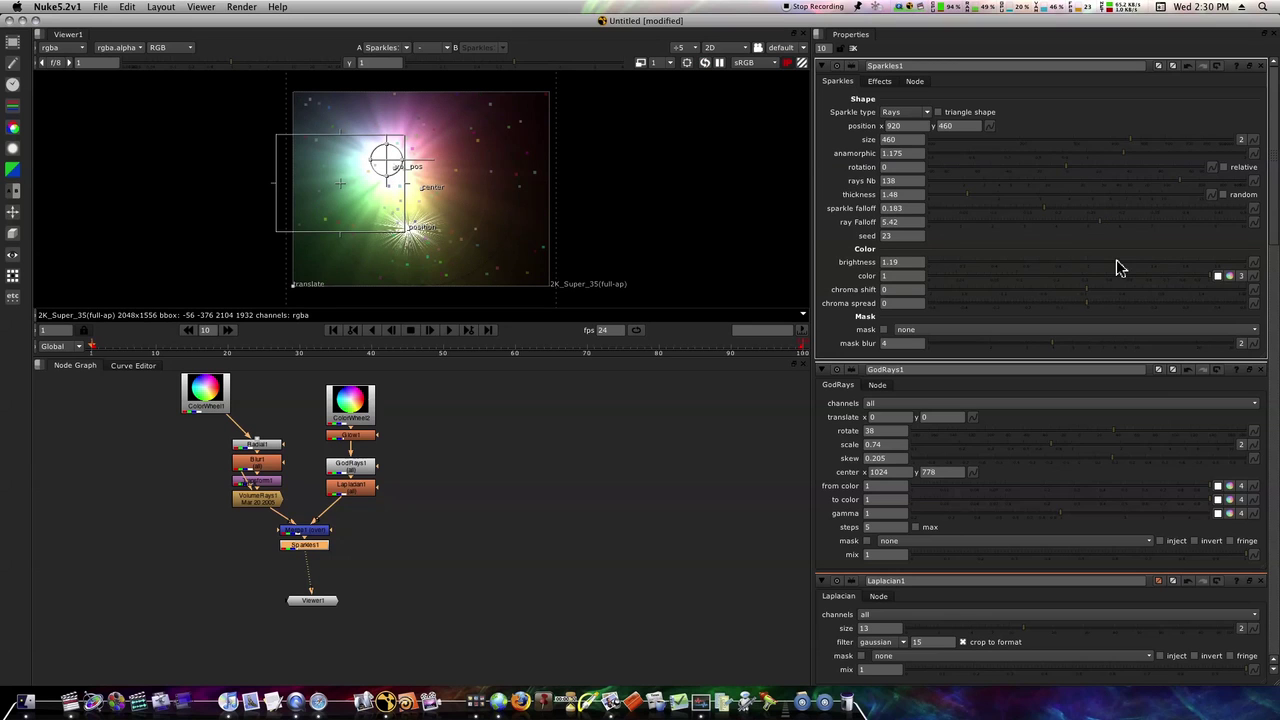
Set the Sparkles color to purple, about r 0.594, g 0.052, b 1, and the chroma spread to 0.314
{"action": "left_click", "coordinate": [1231, 276]}
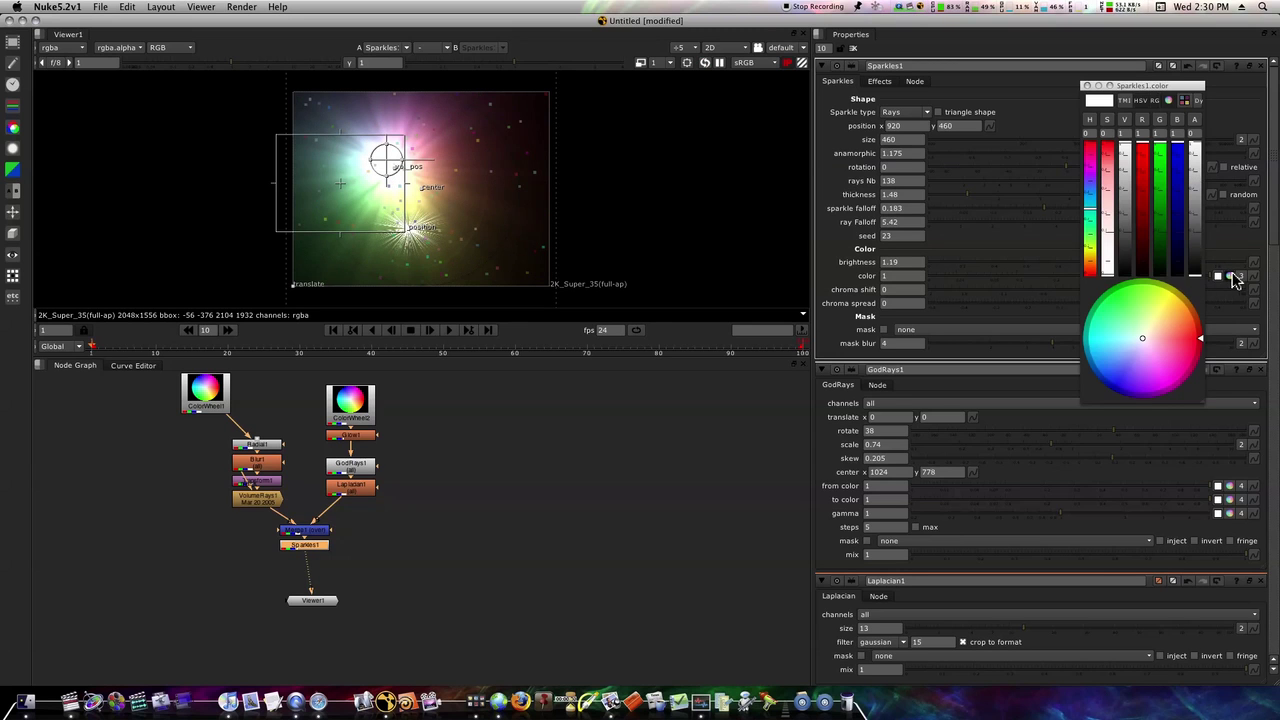
{"action": "left_click", "coordinate": [1148, 393]}
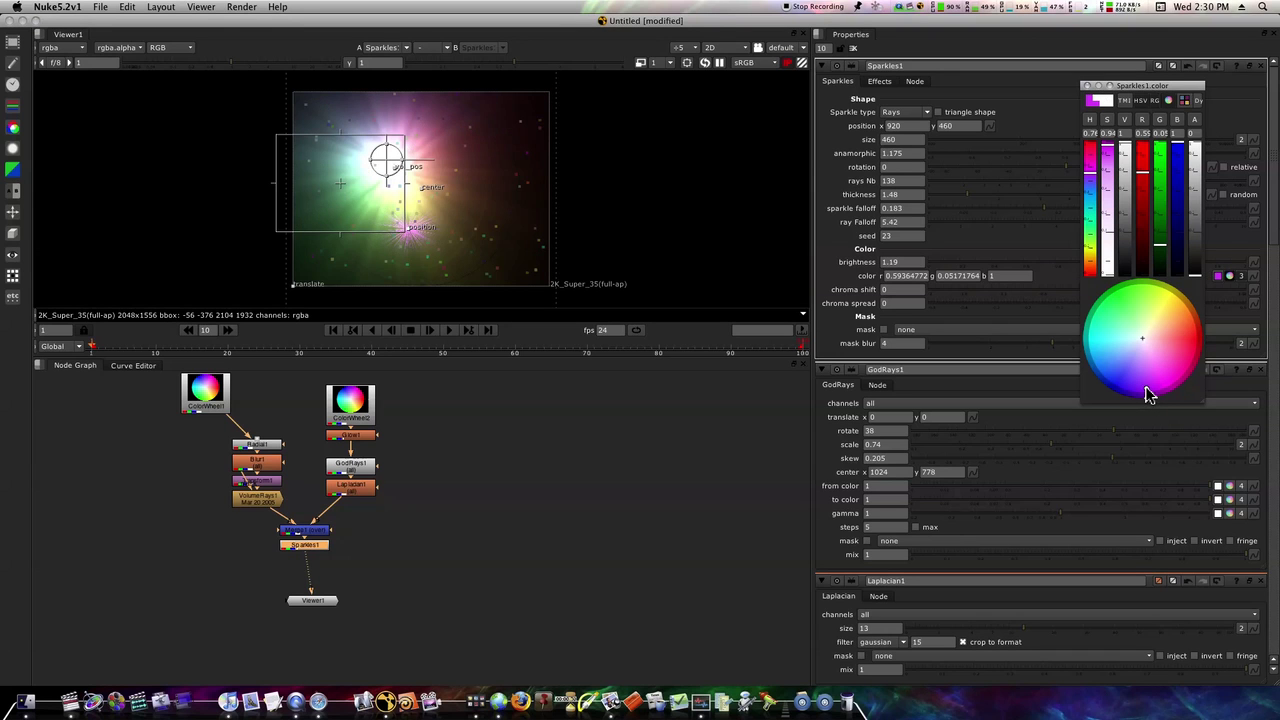
{"action": "left_click", "coordinate": [1088, 87]}
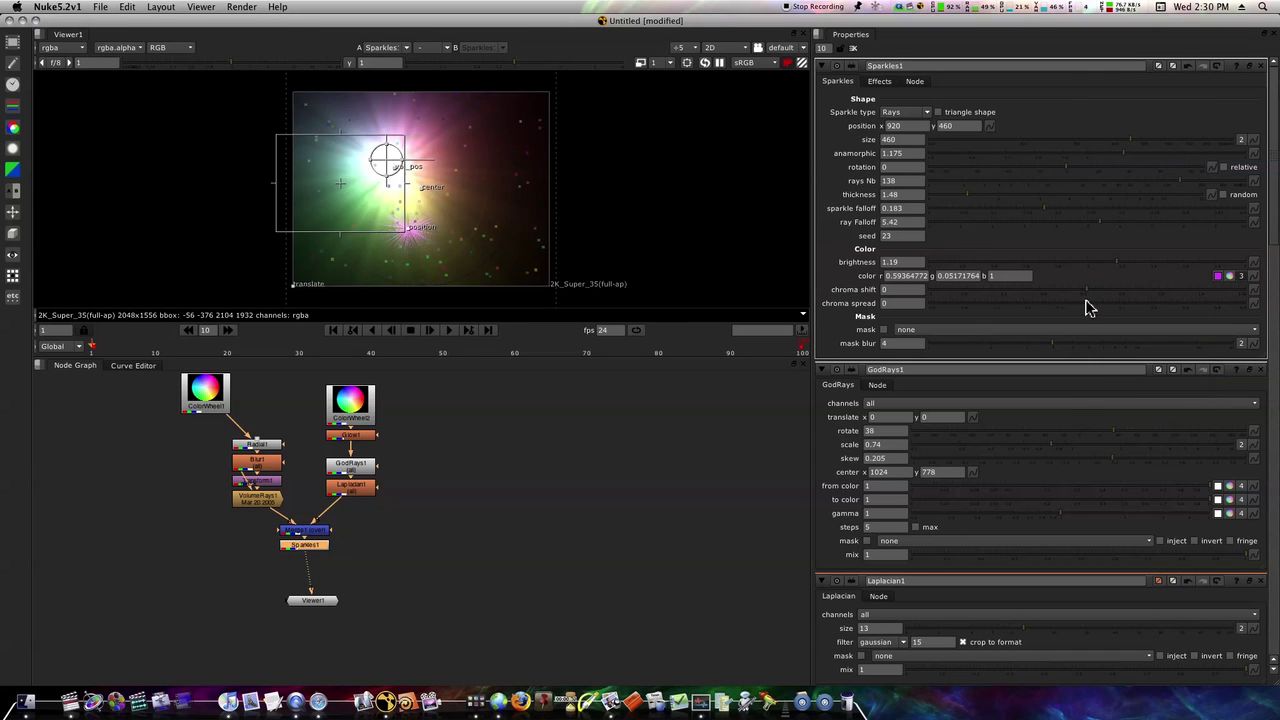
{"action": "left_click_drag", "start_coordinate": [1088, 304], "coordinate": [1188, 303]}
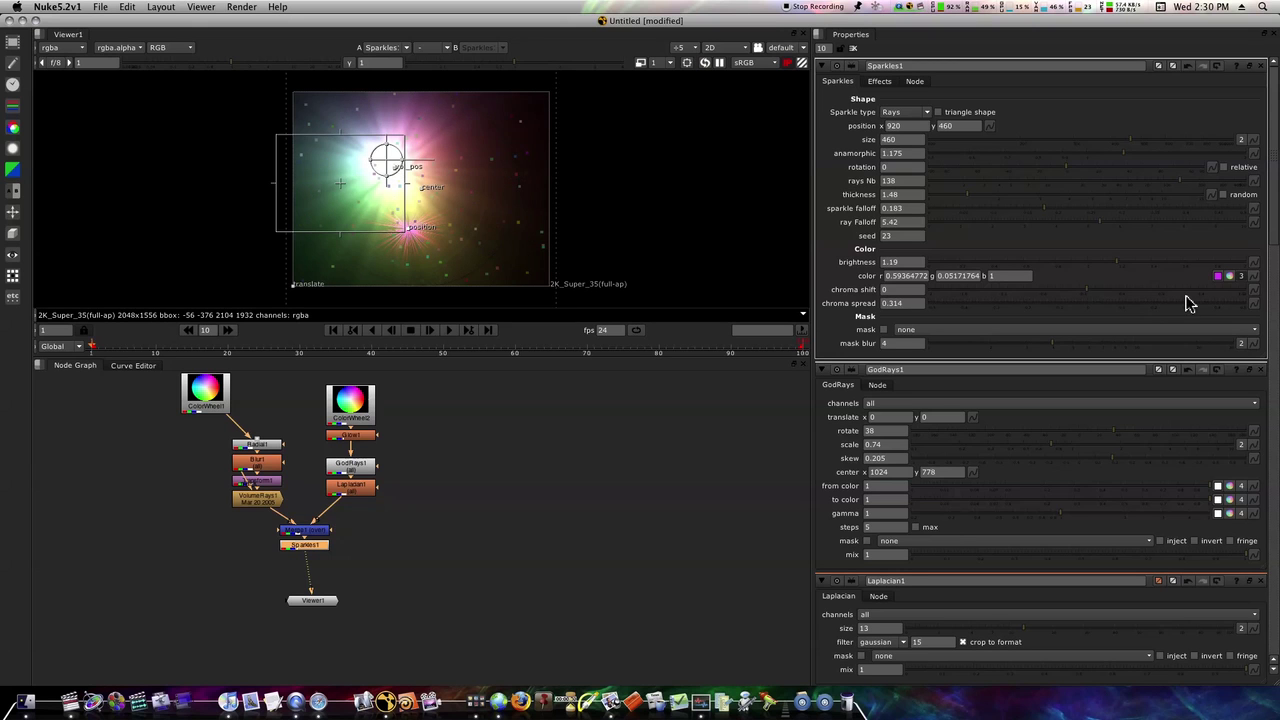
Change the sparkle type to Sparkles and move its position onto the light centre at x 745, y 1000
{"action": "left_click", "coordinate": [929, 112]}
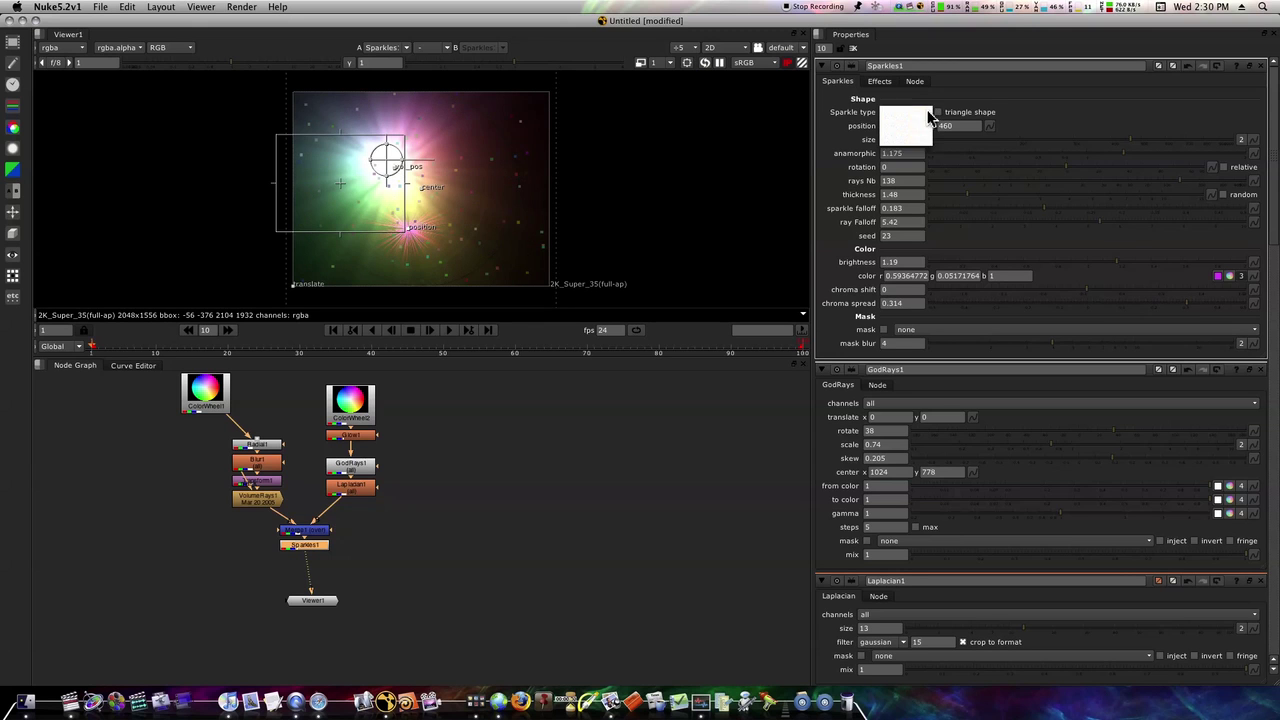
{"action": "left_click", "coordinate": [917, 127]}
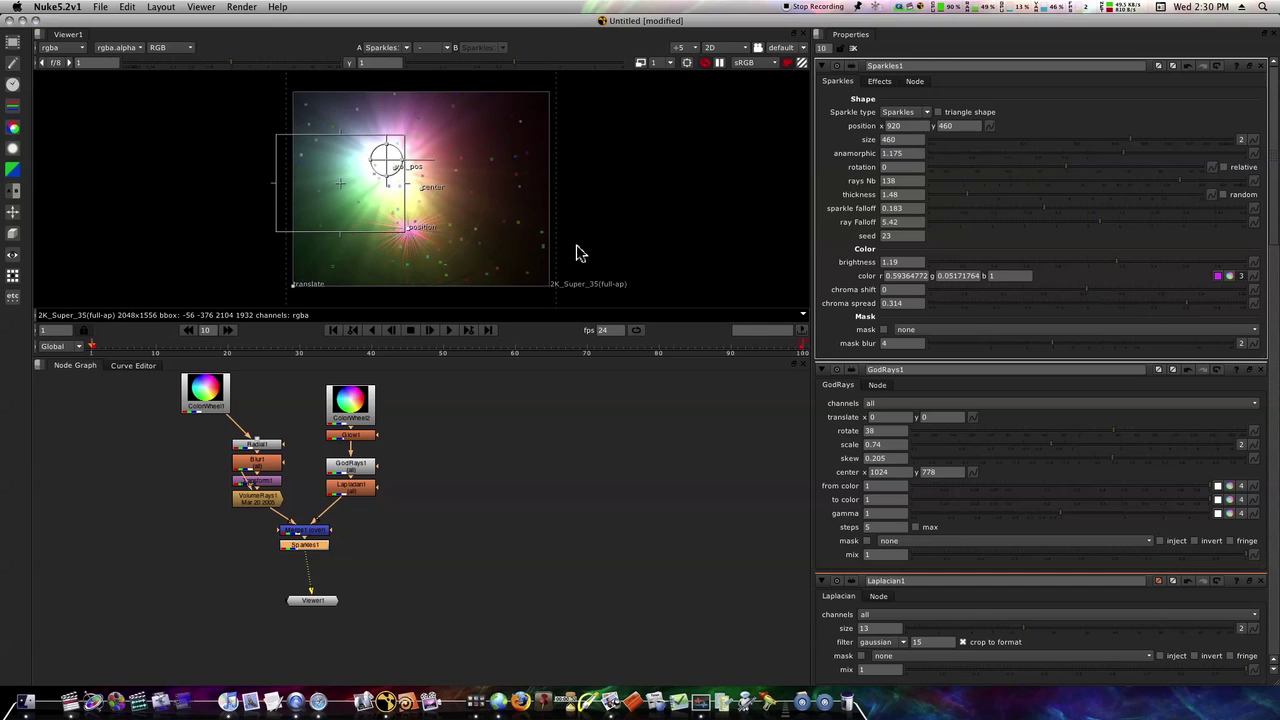
{"action": "left_click_drag", "start_coordinate": [412, 234], "coordinate": [389, 166]}
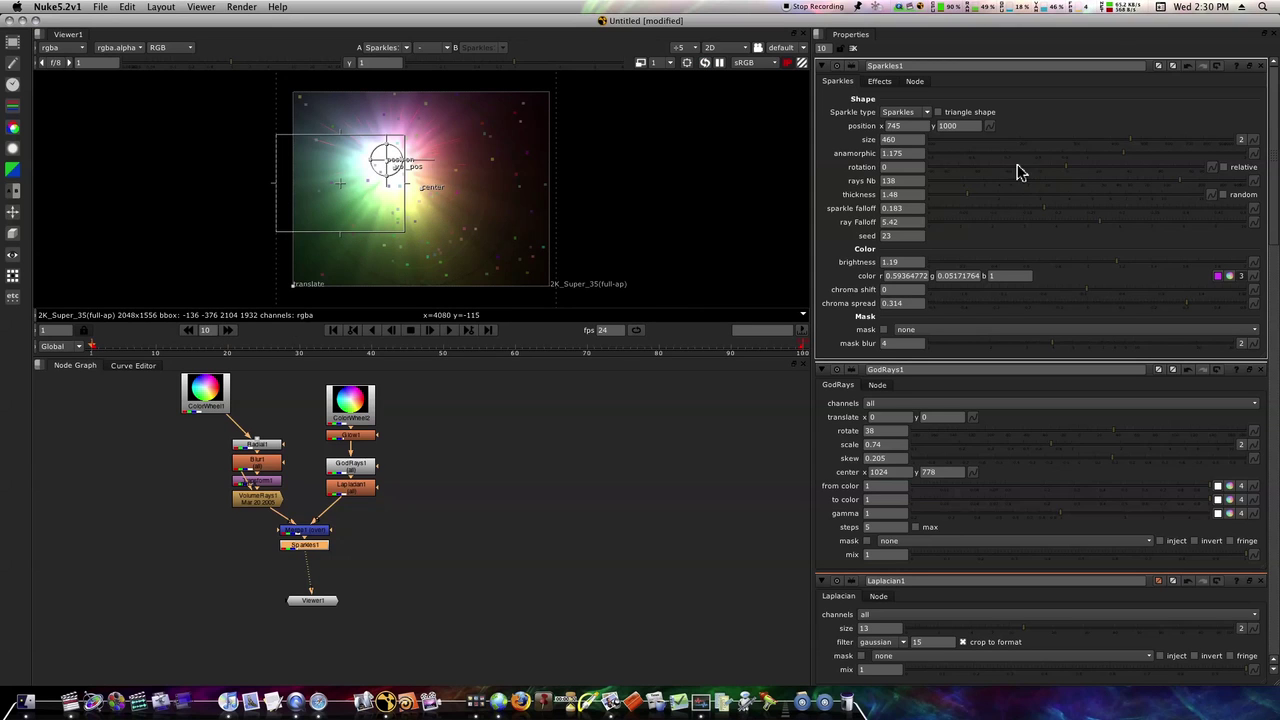
Animate the Sparkles rotation with a key of 0 at frame 1 and 720 at frame 100, and scrub to frame 6
{"action": "left_click", "coordinate": [1212, 168]}
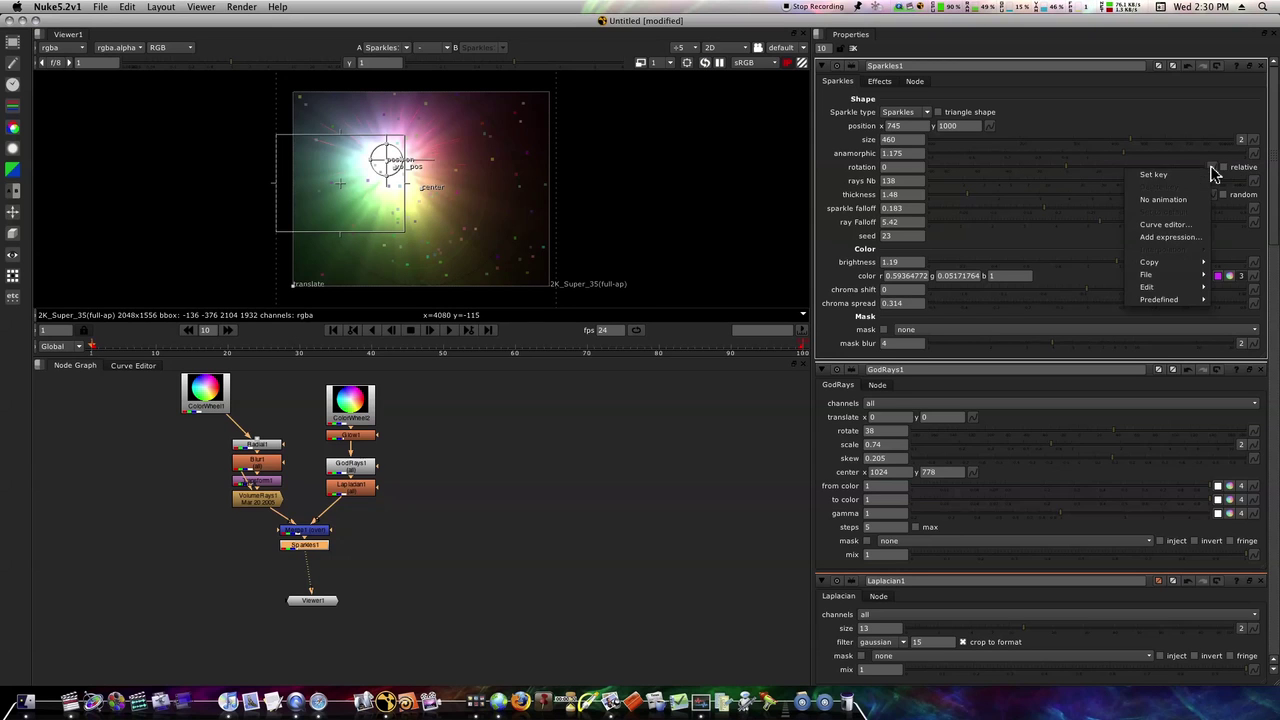
{"action": "left_click", "coordinate": [1155, 175]}
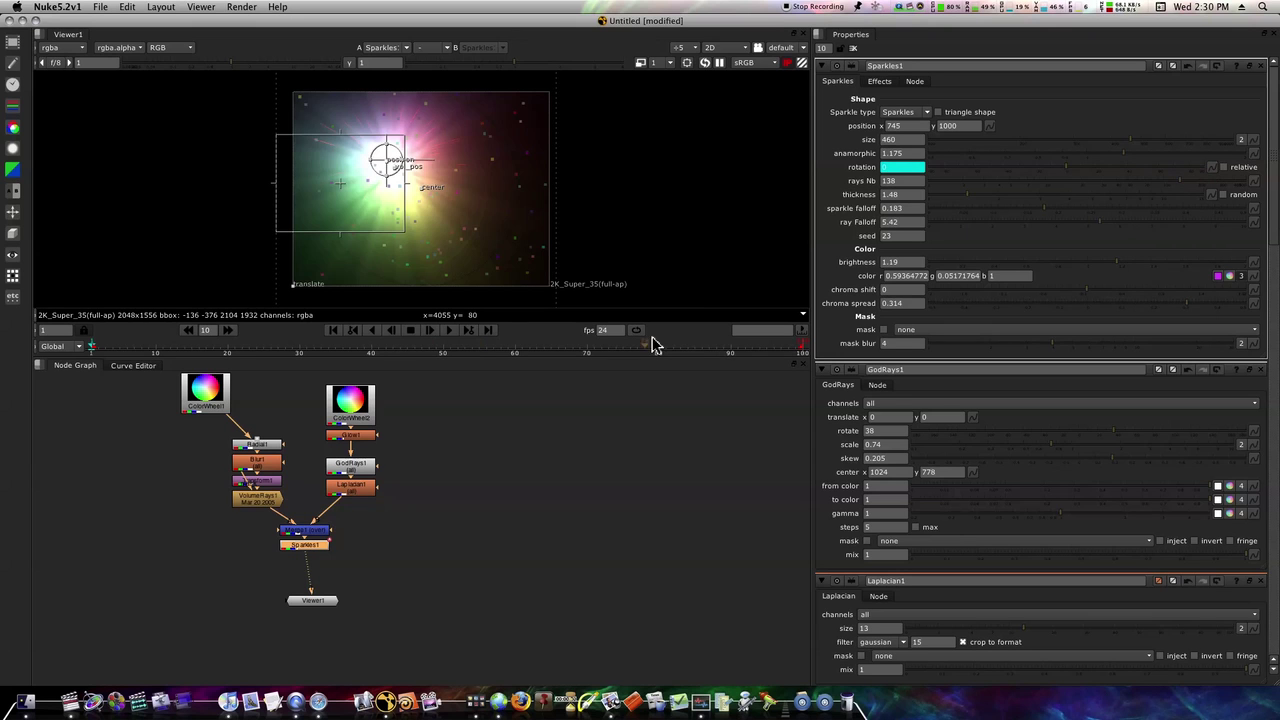
{"action": "left_click", "coordinate": [801, 350]}
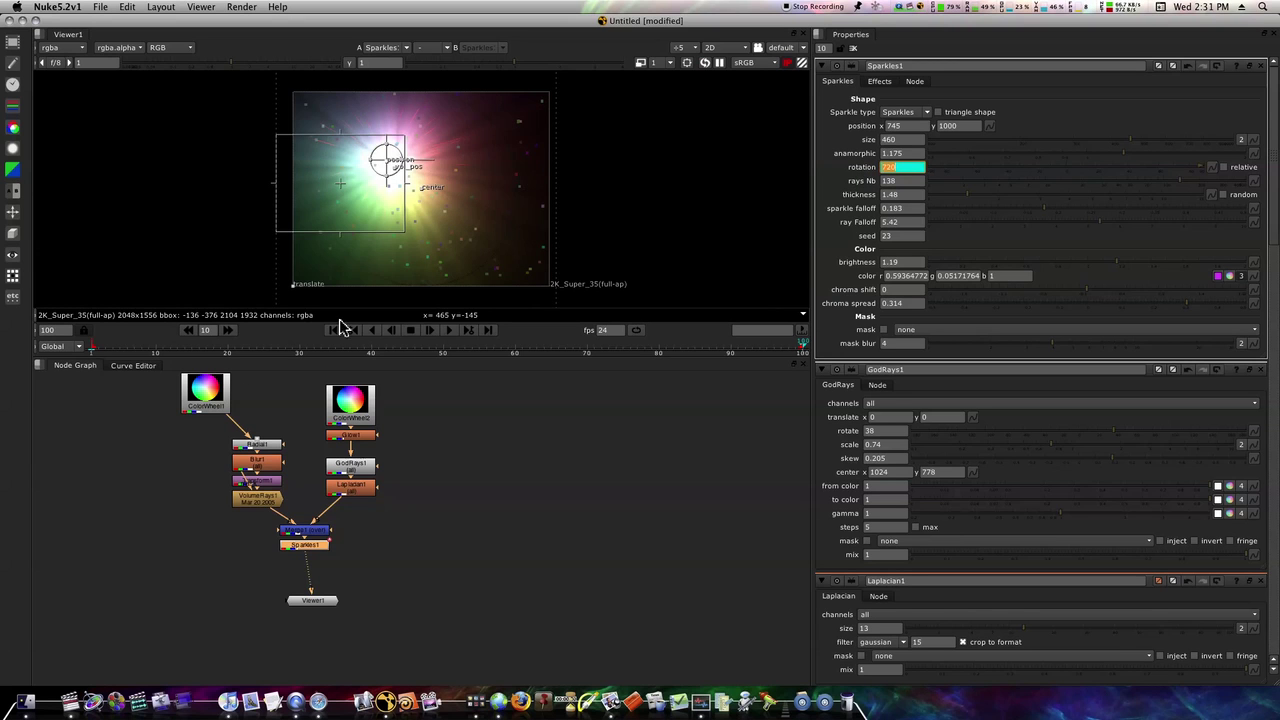
{"action": "mouse_move", "coordinate": [143, 356]}
{"action": "left_mouse_down"}
{"action": "mouse_move", "coordinate": [106, 348]}
{"action": "mouse_move", "coordinate": [120, 350]}
{"action": "left_mouse_up"}
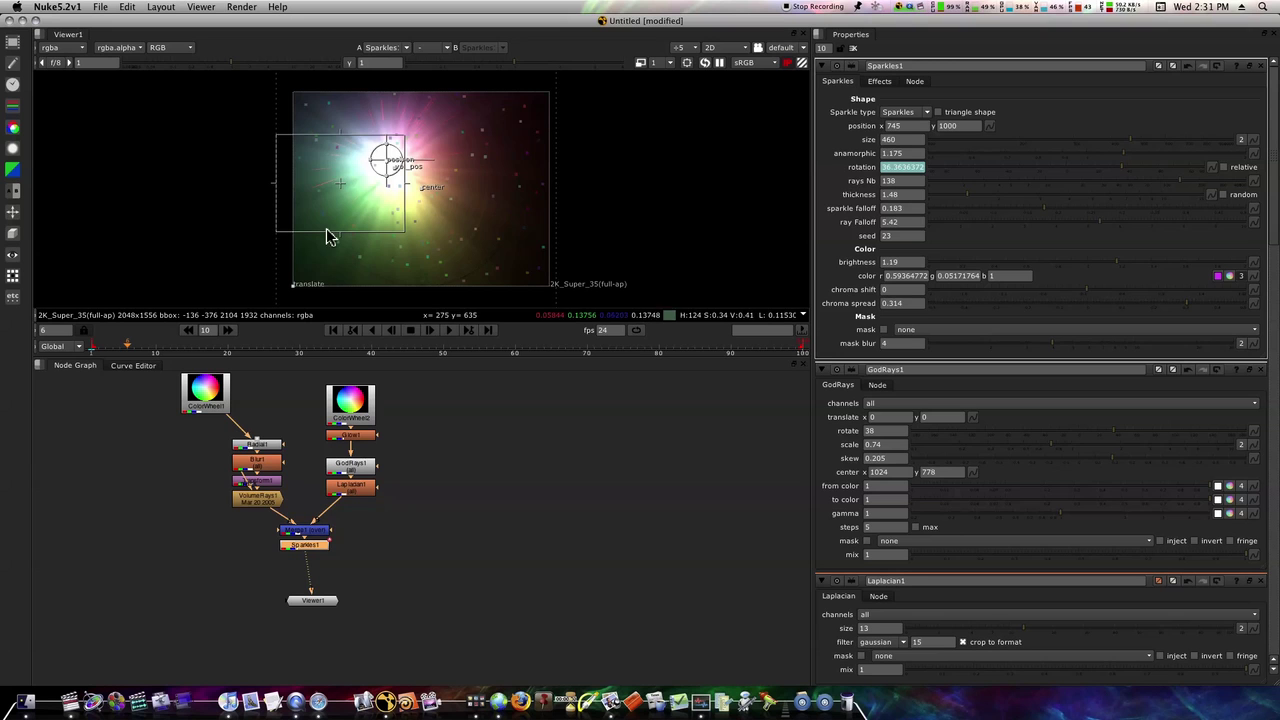
Pull the Radial node out of the VolumeRays chain and scrub to frame 13 to check the sparkles on their own
{"action": "left_click_drag", "start_coordinate": [264, 445], "coordinate": [120, 421]}
{"action": "left_click_drag", "start_coordinate": [252, 468], "coordinate": [276, 455]}
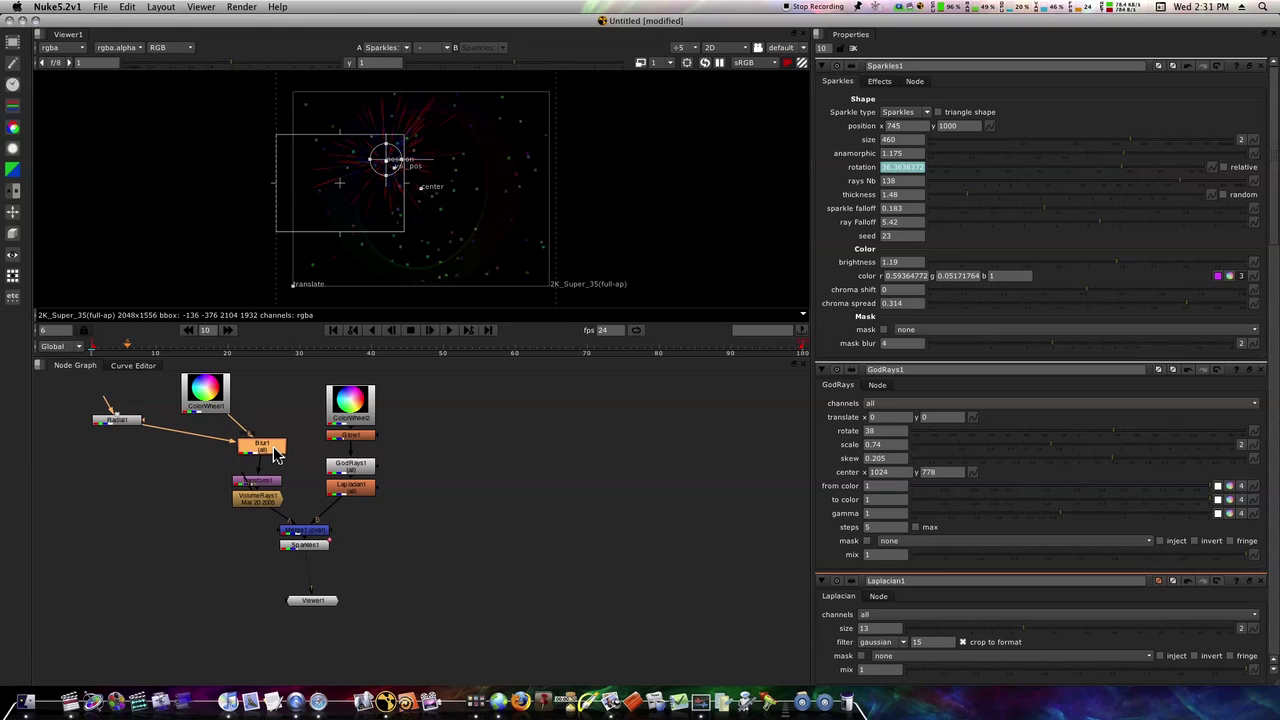
{"action": "left_click_drag", "start_coordinate": [112, 354], "coordinate": [182, 358]}
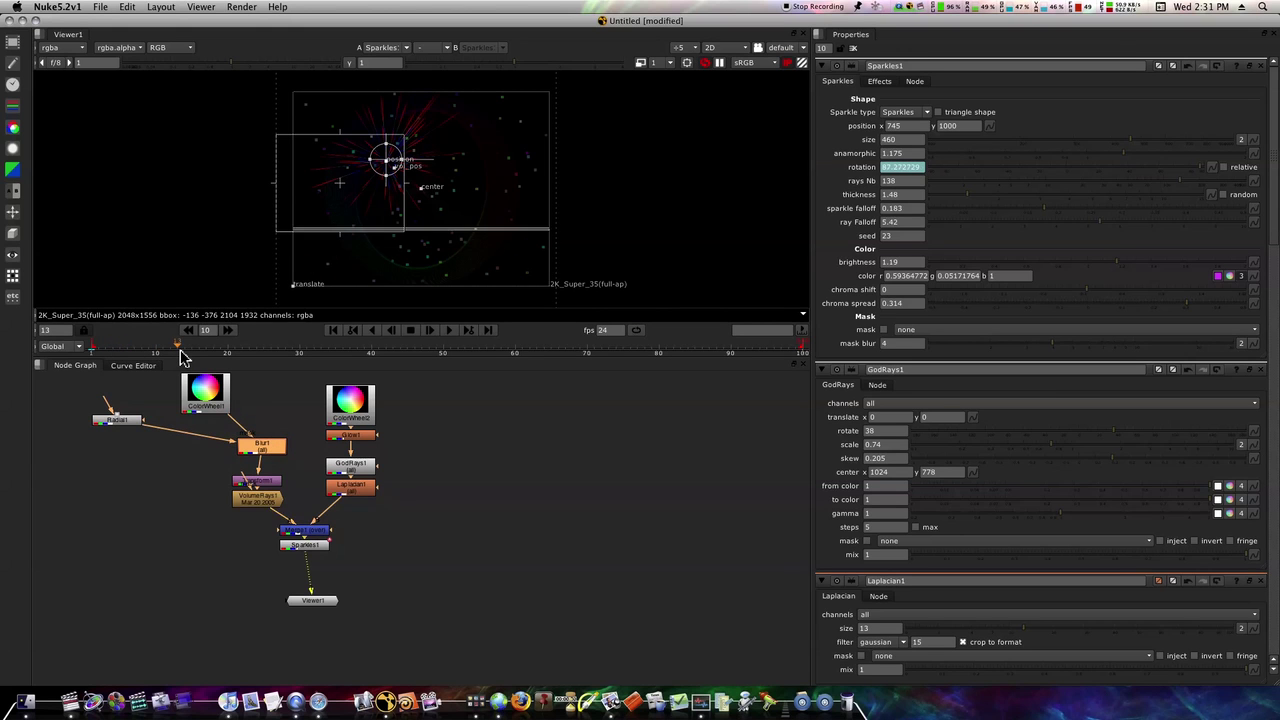
Reconnect the first ColorWheel to the Blur node and reinsert the Radial node between them
{"action": "left_click_drag", "start_coordinate": [229, 452], "coordinate": [163, 449]}
{"action": "left_click_drag", "start_coordinate": [200, 408], "coordinate": [163, 400]}
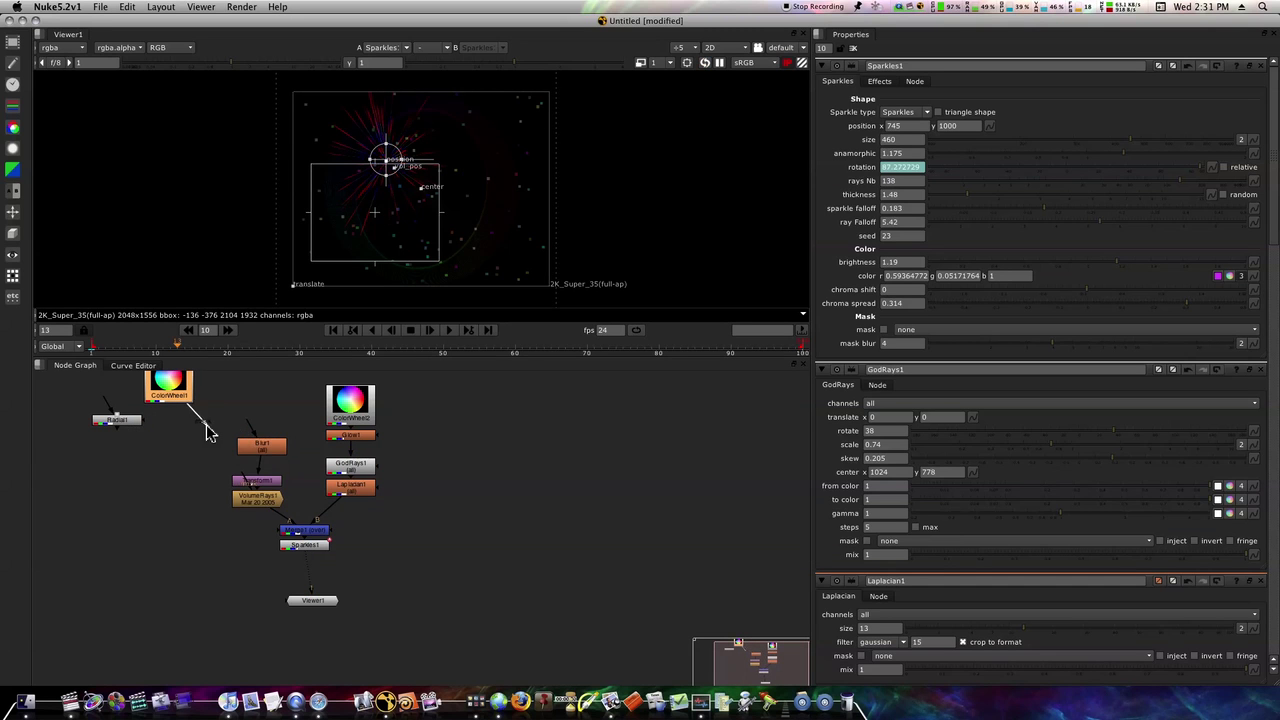
{"action": "left_click_drag", "start_coordinate": [171, 409], "coordinate": [282, 452]}
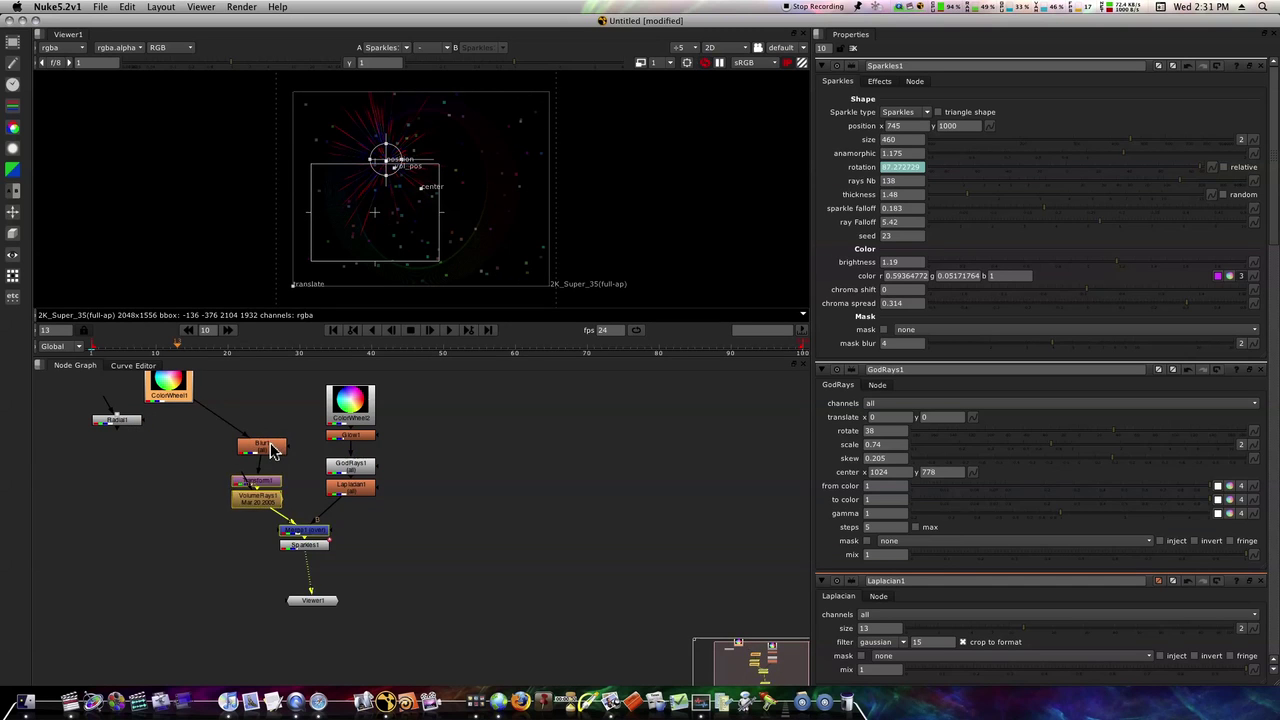
{"action": "left_click_drag", "start_coordinate": [118, 420], "coordinate": [215, 422]}
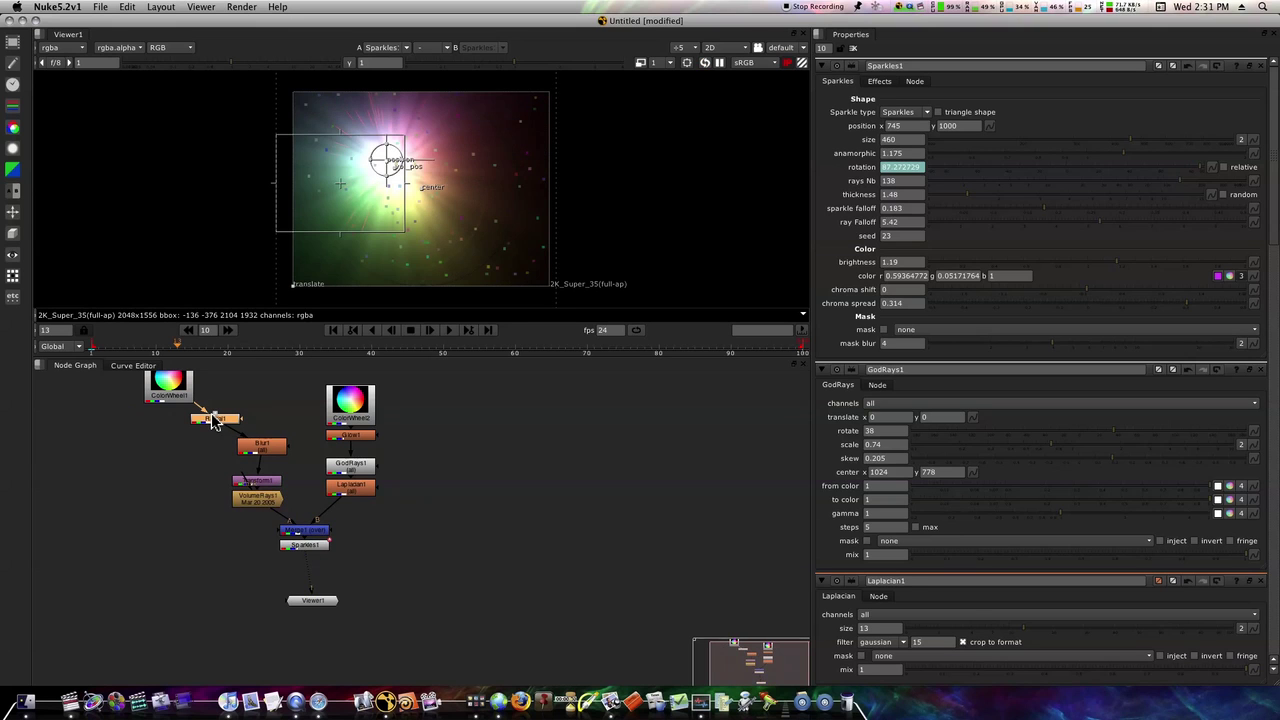
Set the VolumeRays ray length to 9, quality to High, volume gamma to 0.97, volume gain to 0.58 and initial volume color to 0.62
{"action": "double_click", "coordinate": [259, 496]}
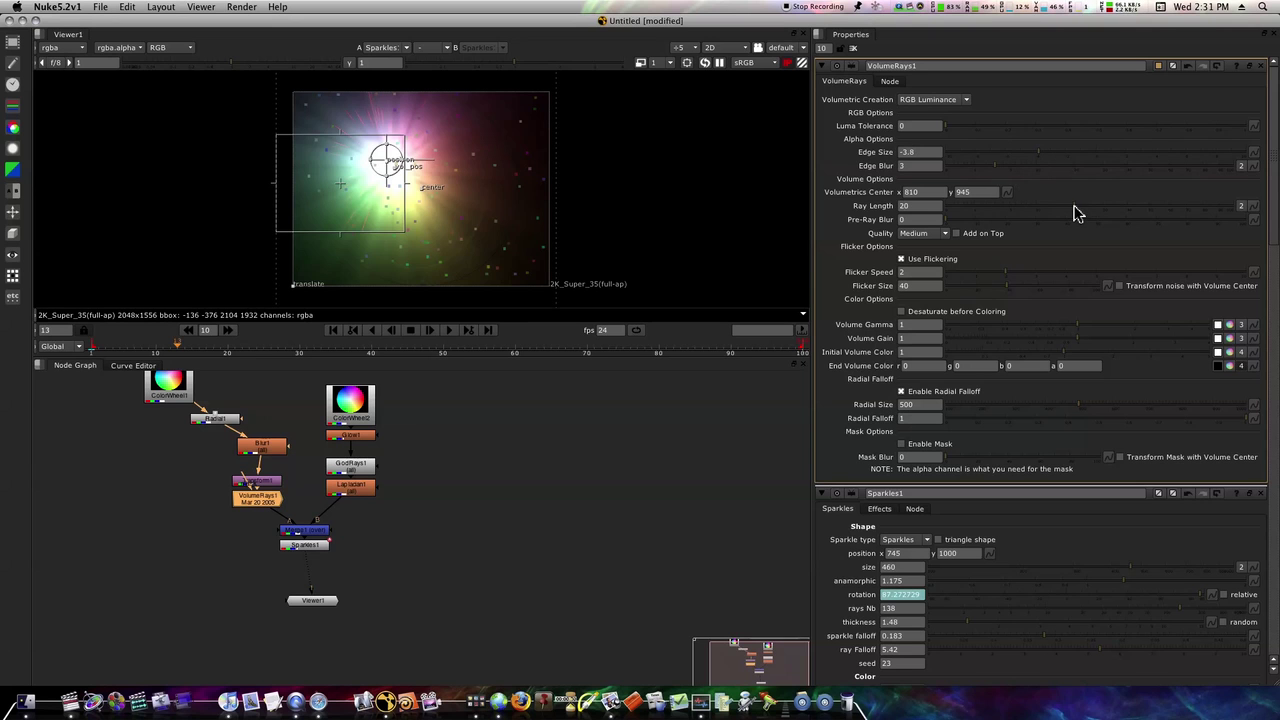
{"action": "left_click", "coordinate": [1037, 206]}
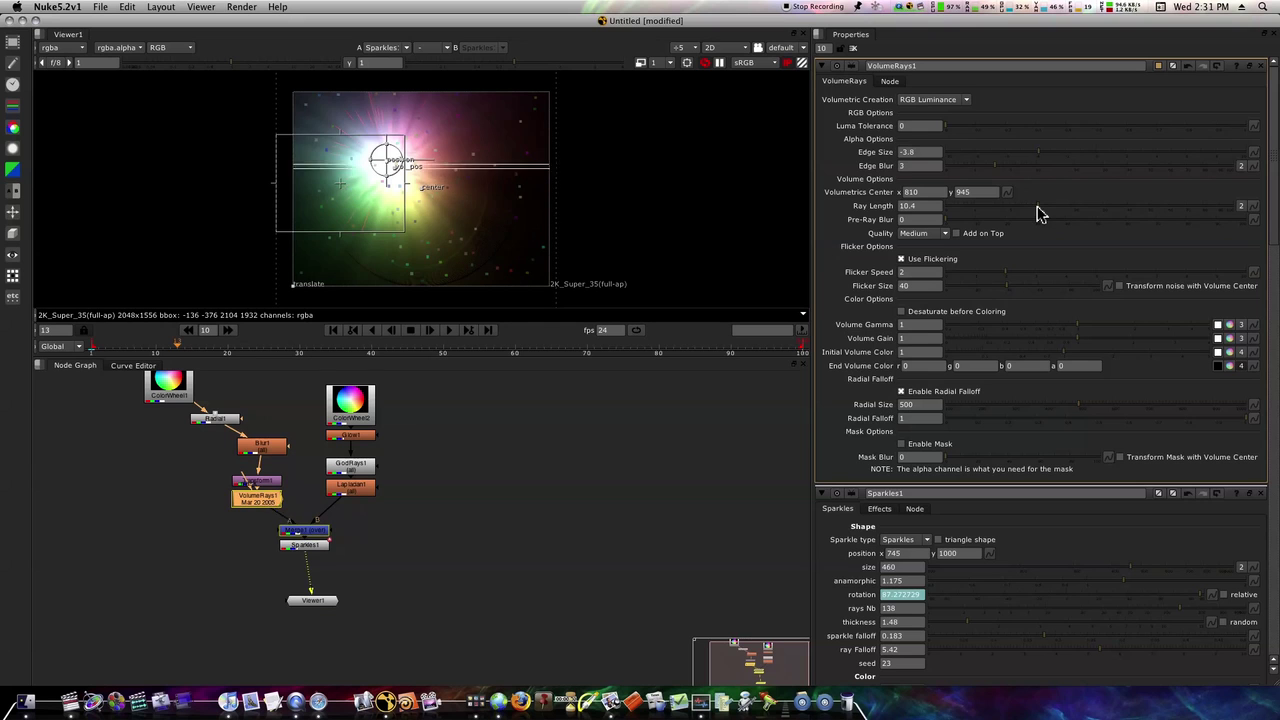
{"action": "left_click_drag", "start_coordinate": [1037, 208], "coordinate": [1035, 209]}
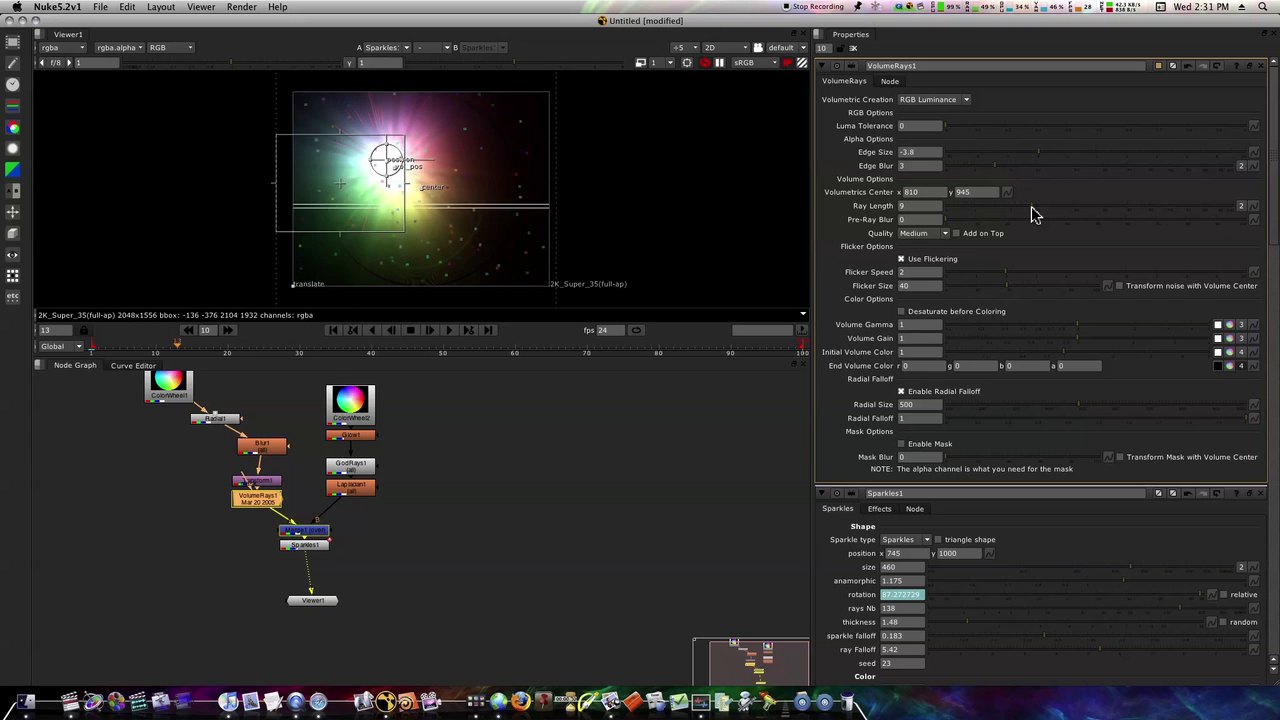
{"action": "left_click", "coordinate": [938, 234]}
{"action": "left_click", "coordinate": [938, 248]}
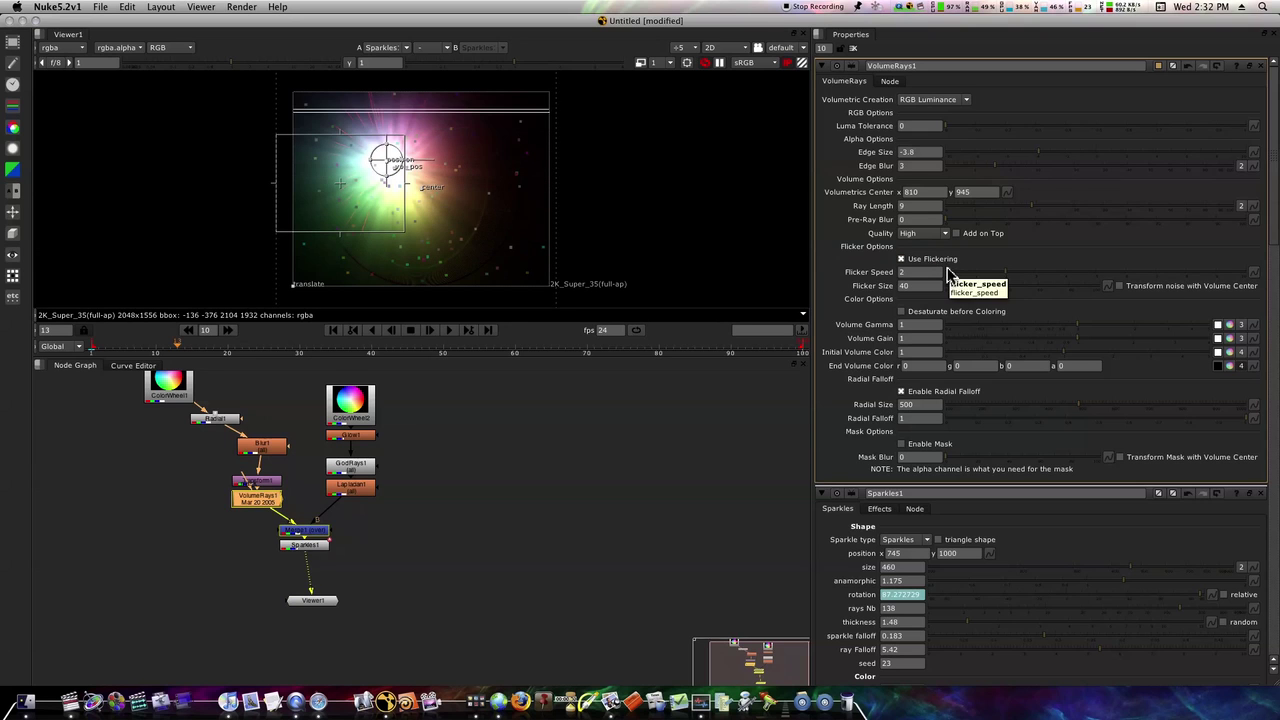
{"action": "mouse_move", "coordinate": [1068, 330]}
{"action": "left_mouse_down"}
{"action": "mouse_move", "coordinate": [1055, 330]}
{"action": "mouse_move", "coordinate": [1108, 325]}
{"action": "mouse_move", "coordinate": [1045, 325]}
{"action": "mouse_move", "coordinate": [1043, 345]}
{"action": "mouse_move", "coordinate": [1108, 346]}
{"action": "mouse_move", "coordinate": [1010, 348]}
{"action": "mouse_move", "coordinate": [1076, 328]}
{"action": "mouse_move", "coordinate": [1023, 341]}
{"action": "mouse_move", "coordinate": [1045, 343]}
{"action": "mouse_move", "coordinate": [1024, 352]}
{"action": "left_mouse_up"}
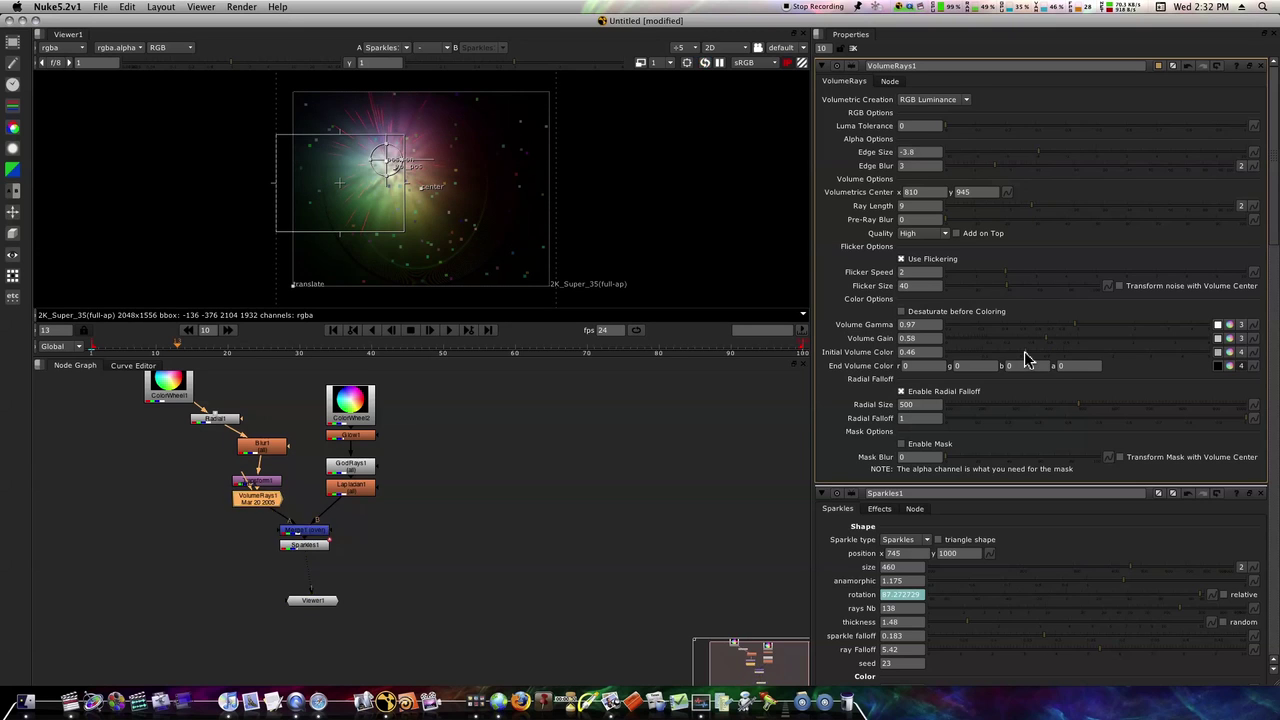
{"action": "left_click_drag", "start_coordinate": [1024, 351], "coordinate": [1037, 356]}
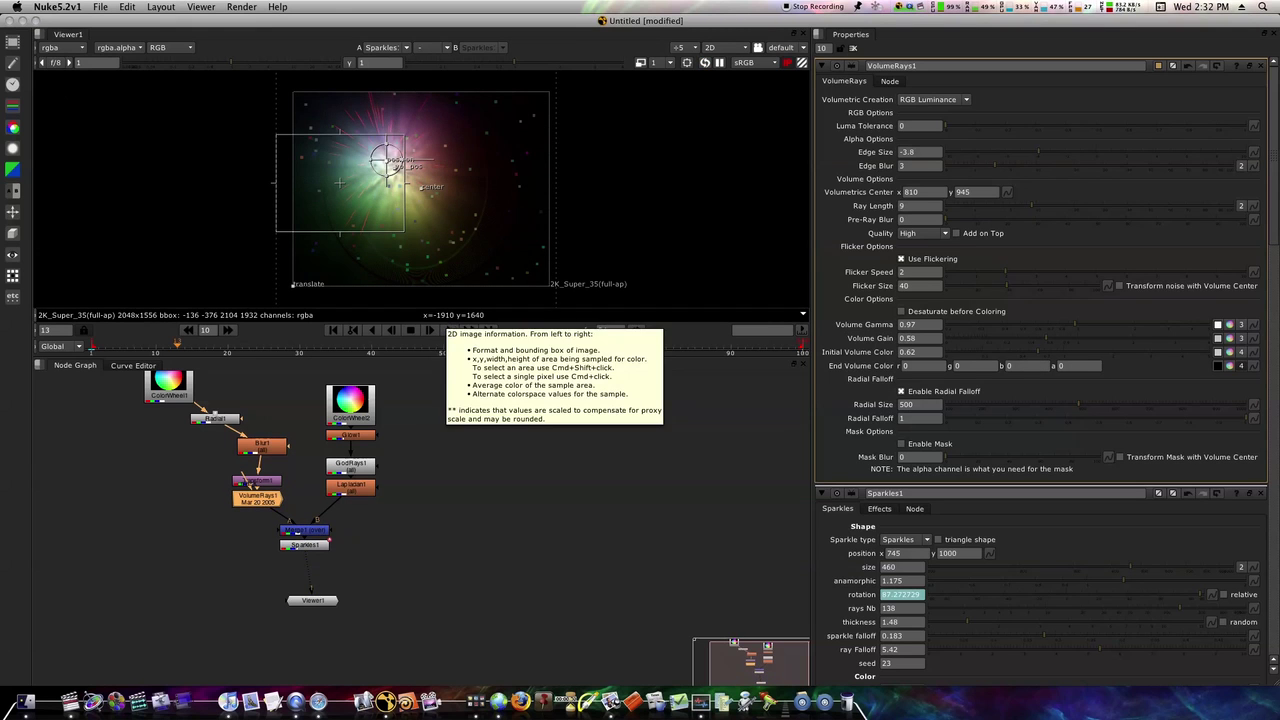
Switch to Finder, play the rendered Sparkles movie in a quick preview, and close it
{"action": "key", "text": "super+Tab"}
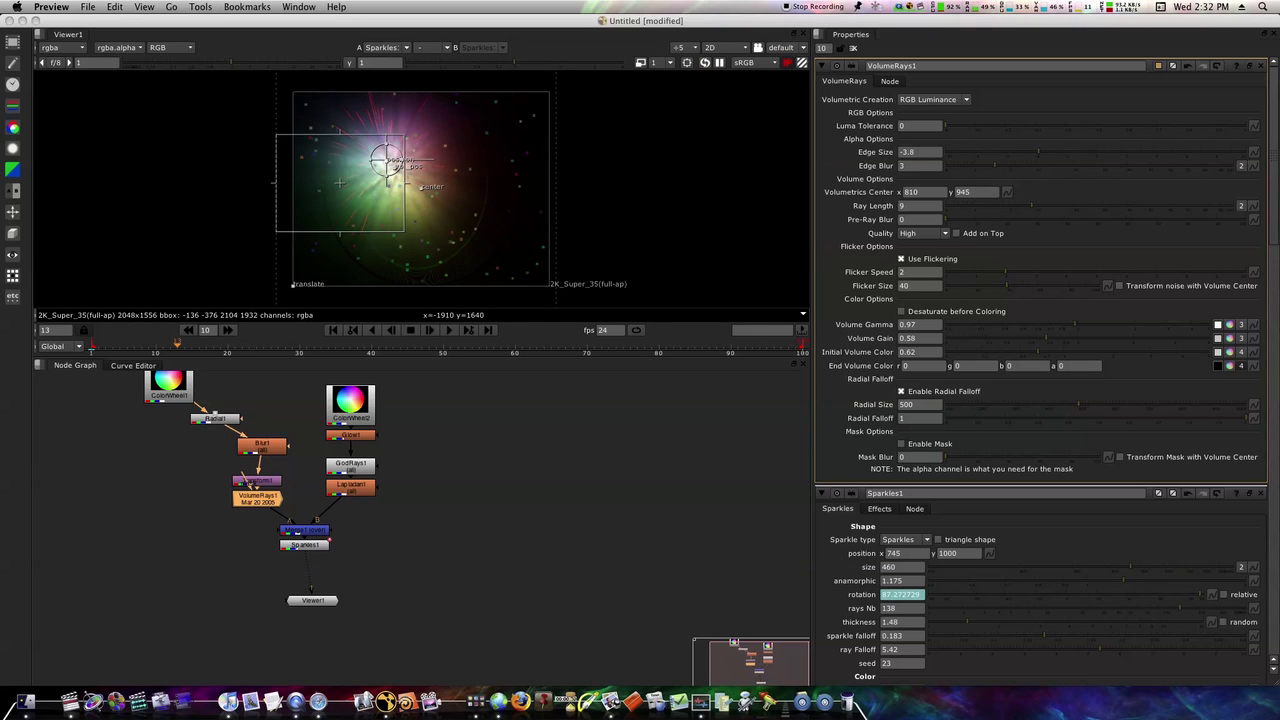
{"action": "key", "text": "super+Tab"}
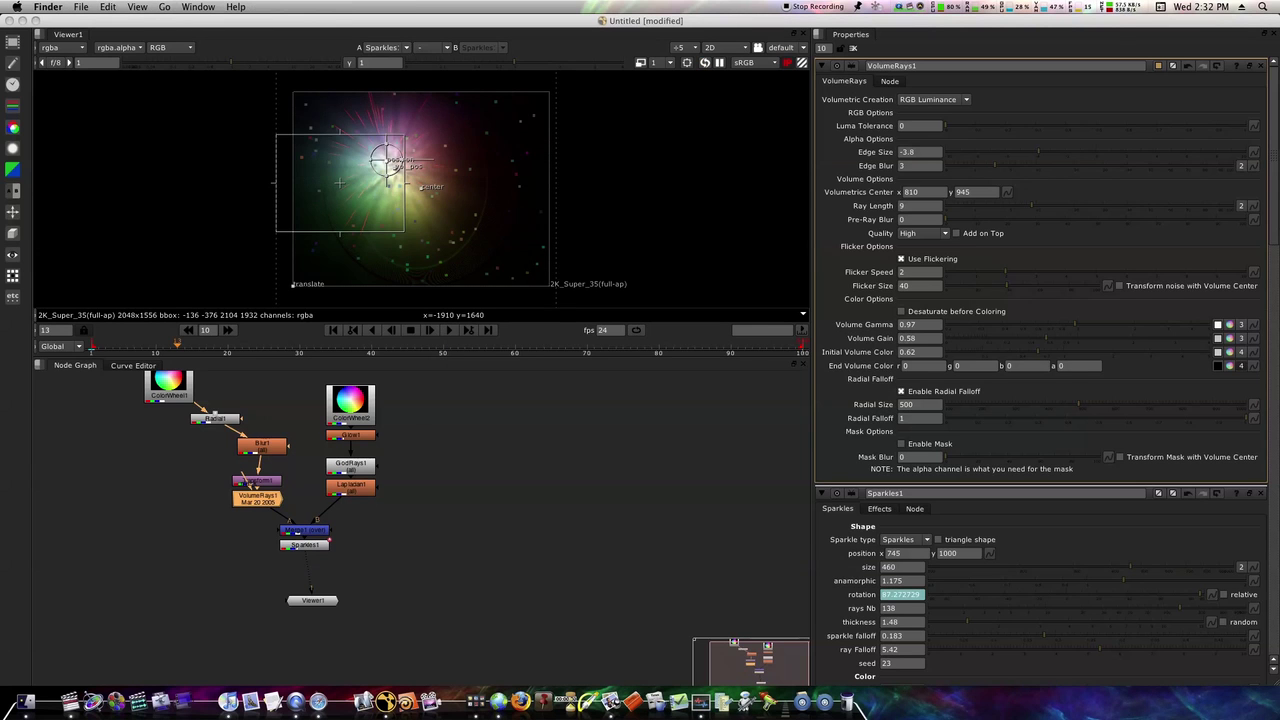
{"action": "key", "text": "space"}
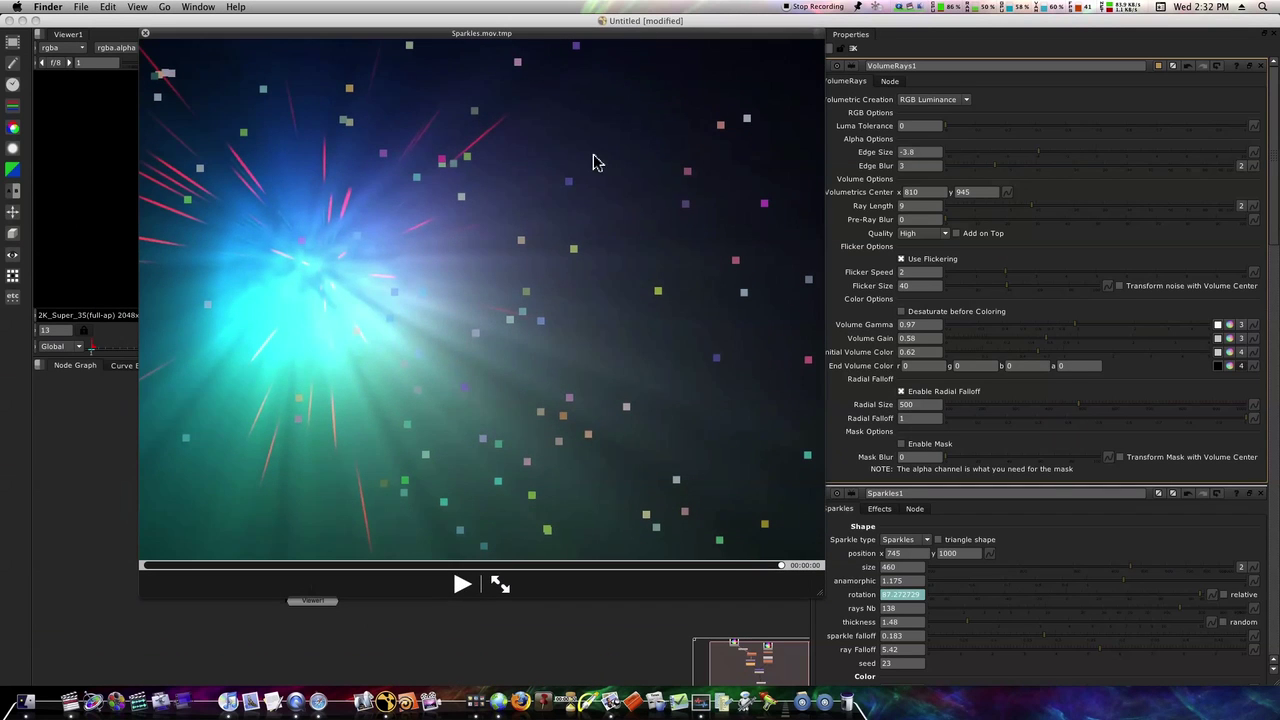
{"action": "left_click", "coordinate": [472, 590]}
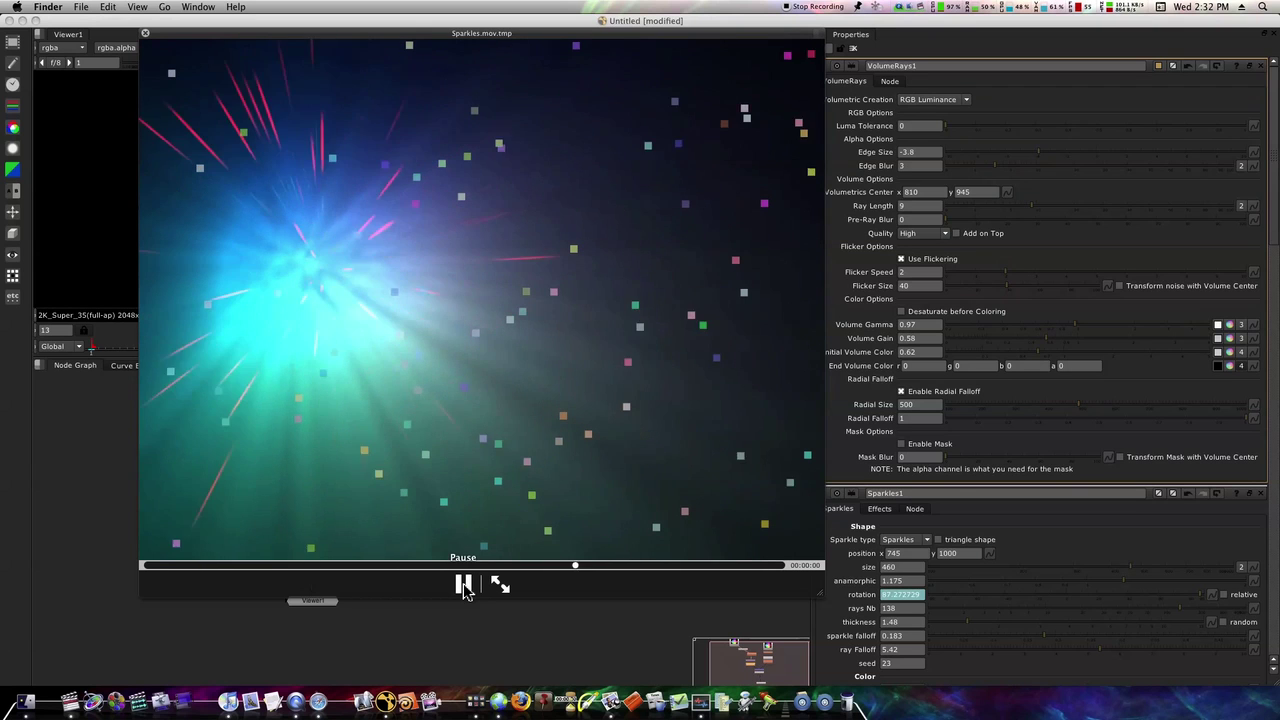
{"action": "left_click", "coordinate": [463, 588]}
{"action": "left_click", "coordinate": [463, 588]}
{"action": "left_click", "coordinate": [463, 588]}
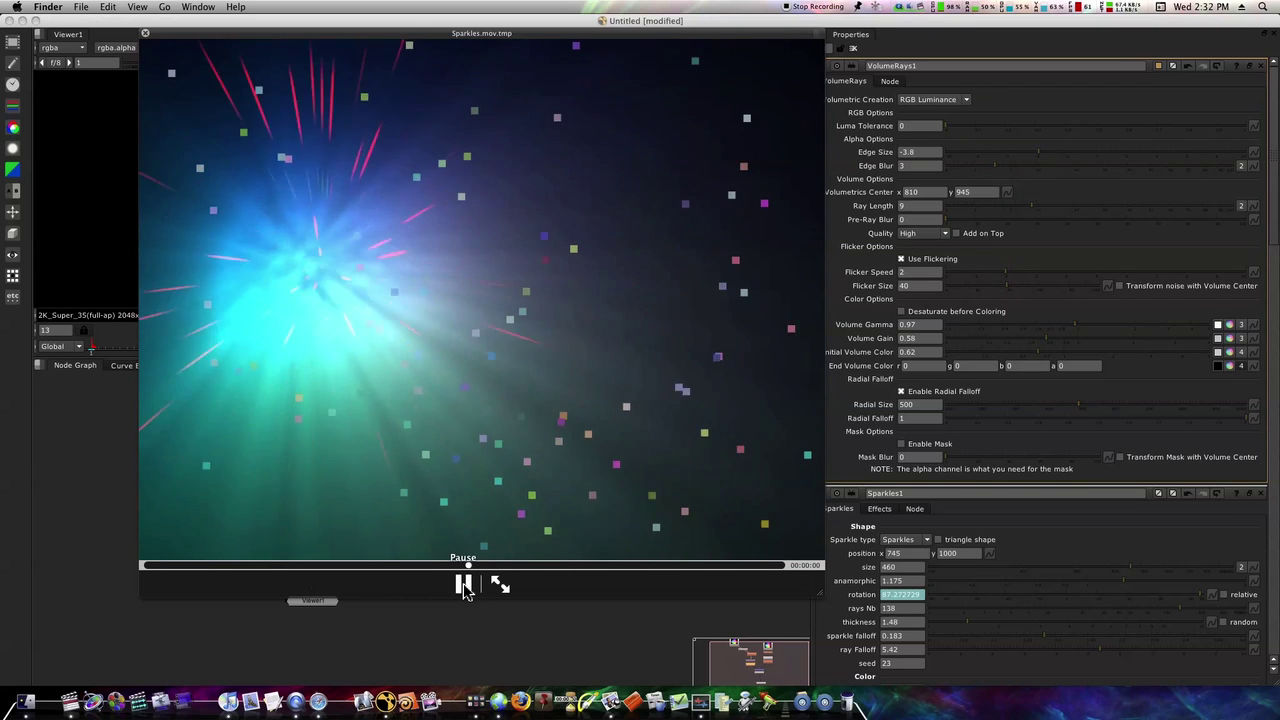
{"action": "left_click", "coordinate": [463, 588]}
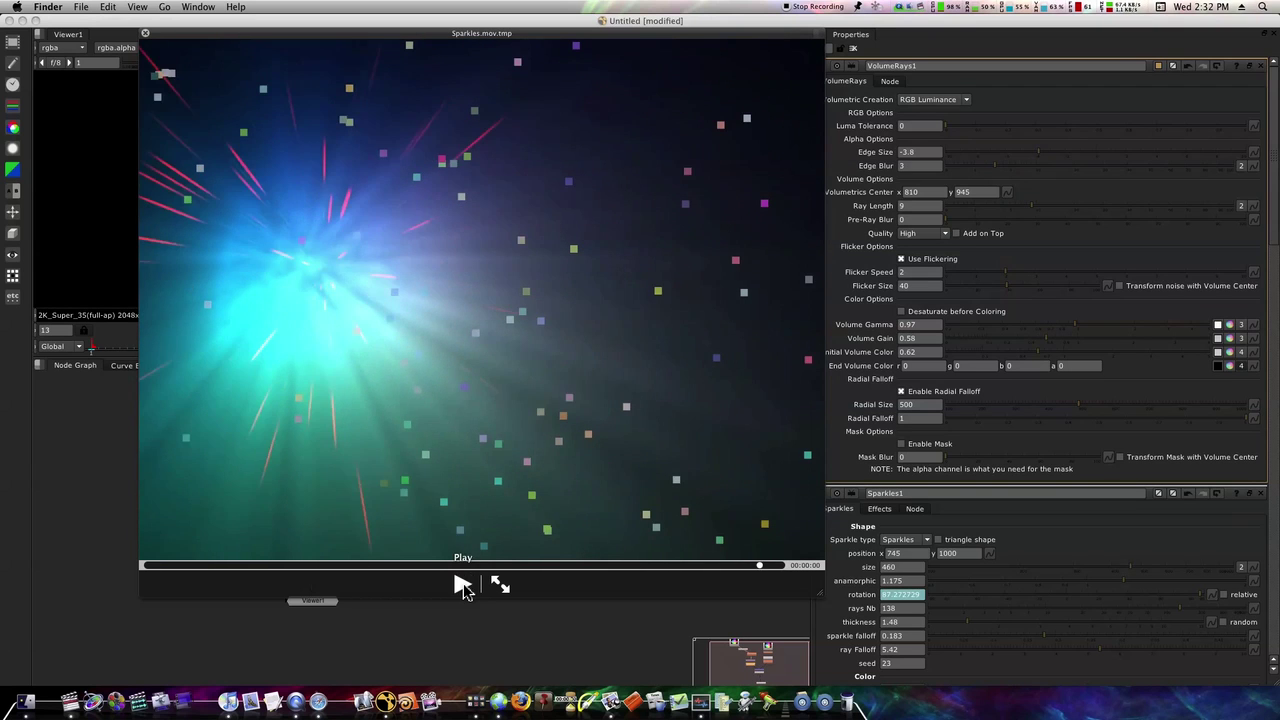
{"action": "left_click", "coordinate": [145, 35]}
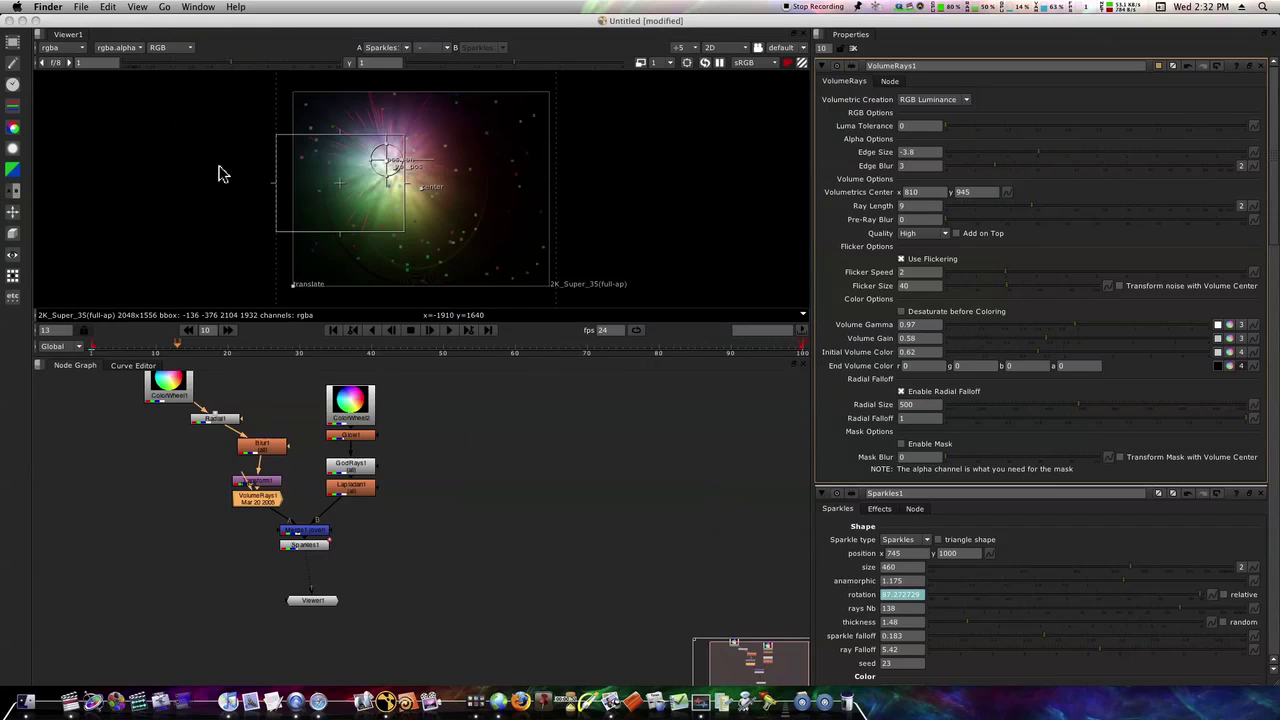